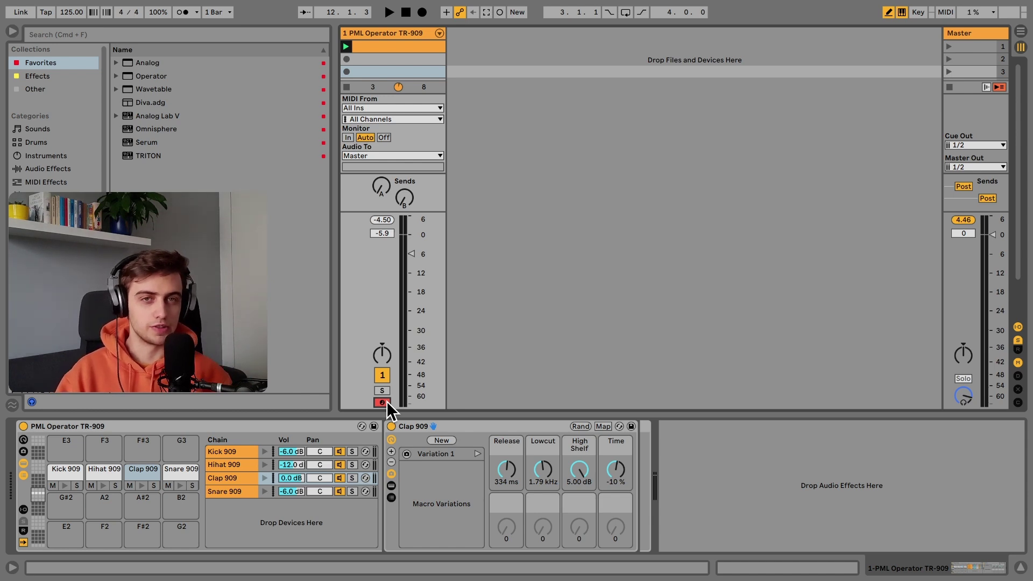
# - Set the Clap 909 rack's Time macro to 0 % and its Release macro to 700 ms
pyautogui.click(689, 475)
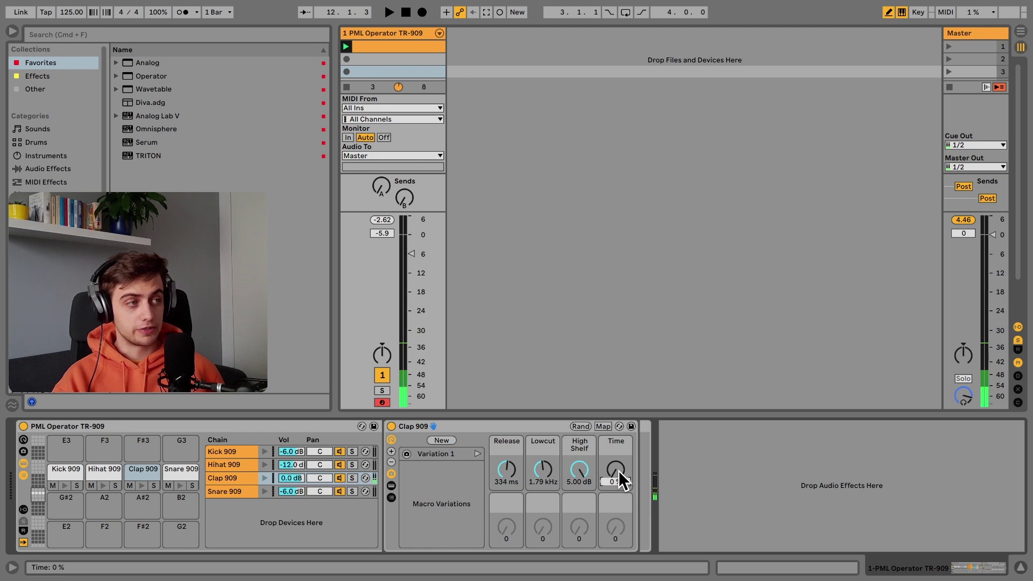
pyautogui.moveTo(618, 471)
pyautogui.mouseDown()
pyautogui.moveTo(619, 439)
pyautogui.moveTo(619, 471)
pyautogui.mouseUp()
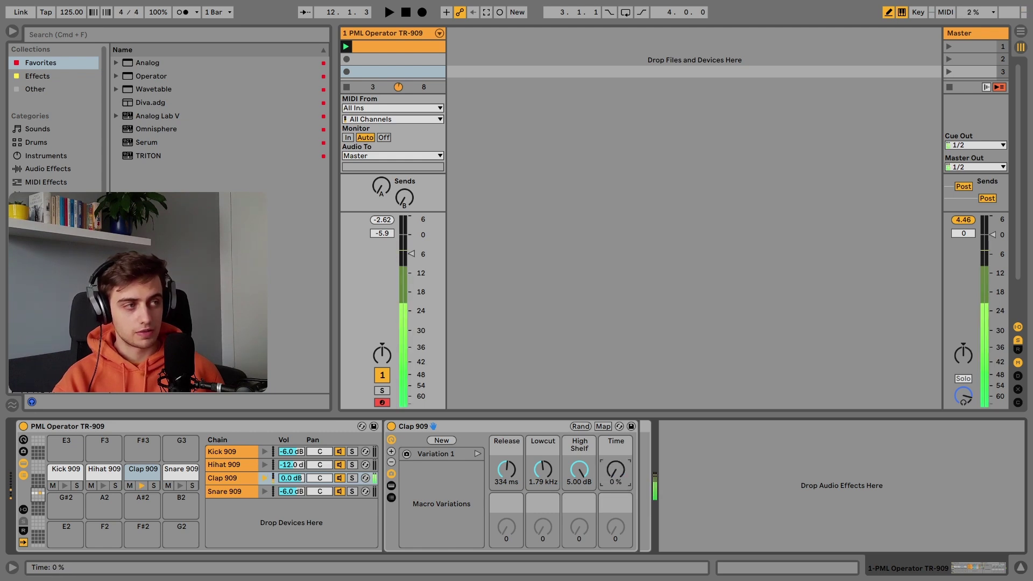
pyautogui.moveTo(506, 472); pyautogui.dragTo(506, 449)
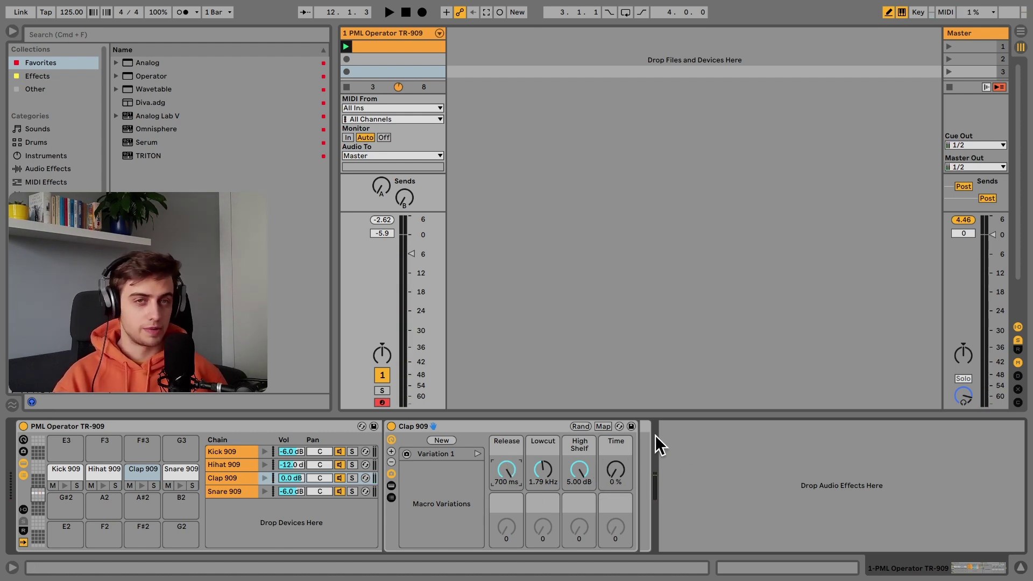
# - Randomize the Clap 909 rack's macro values several times
pyautogui.click(580, 426)
pyautogui.click(583, 424)
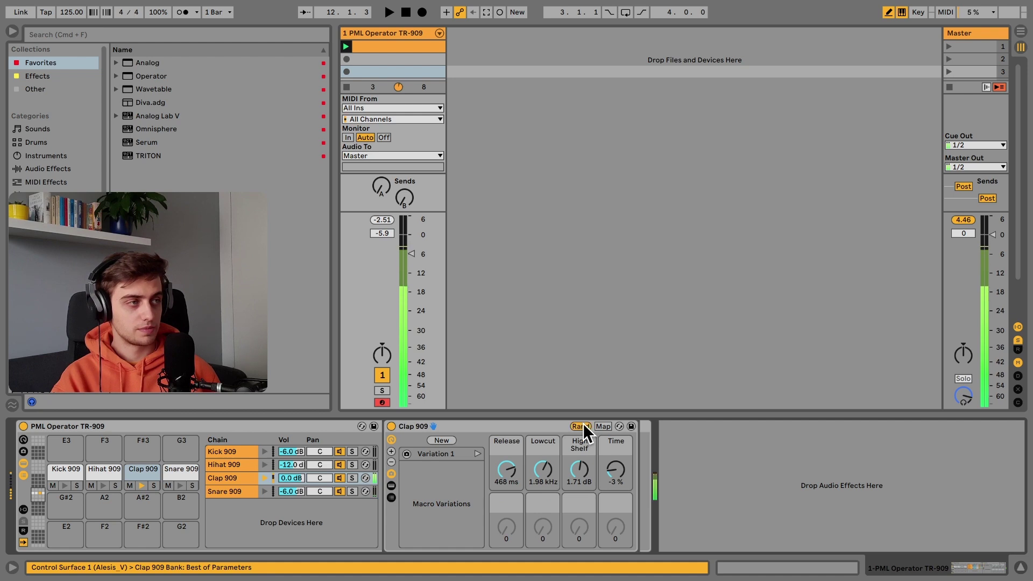
pyautogui.click(583, 426)
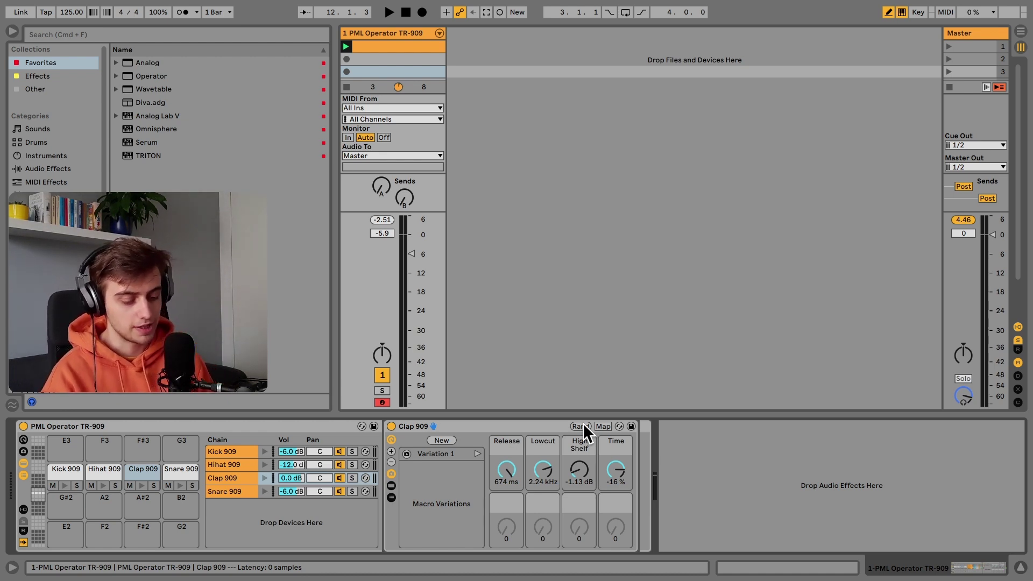
pyautogui.click(583, 425)
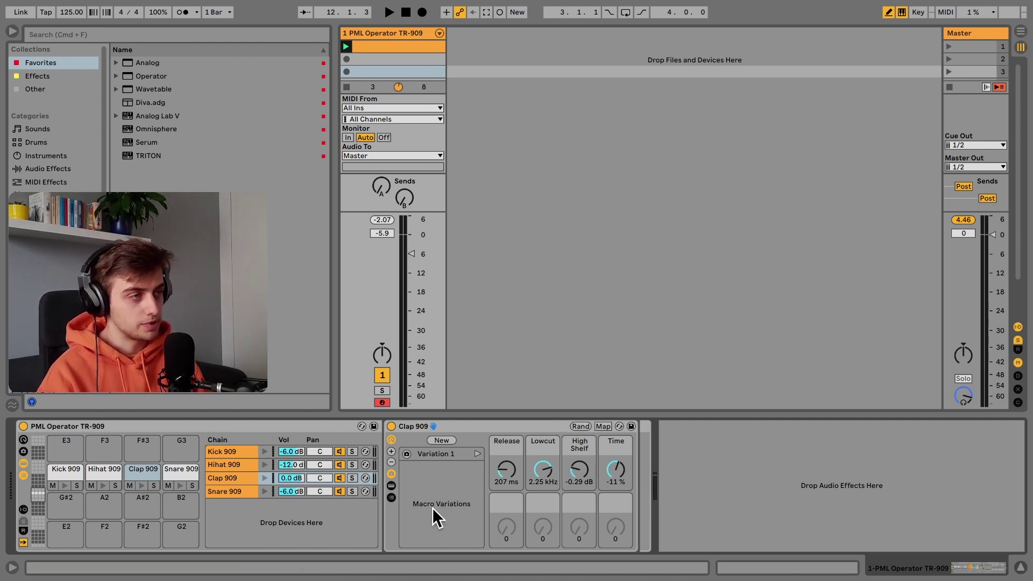
# - Reveal the devices inside the Clap 909 rack and copy its Operator onto a new MIDI track
pyautogui.click(392, 497)
pyautogui.click(782, 424)
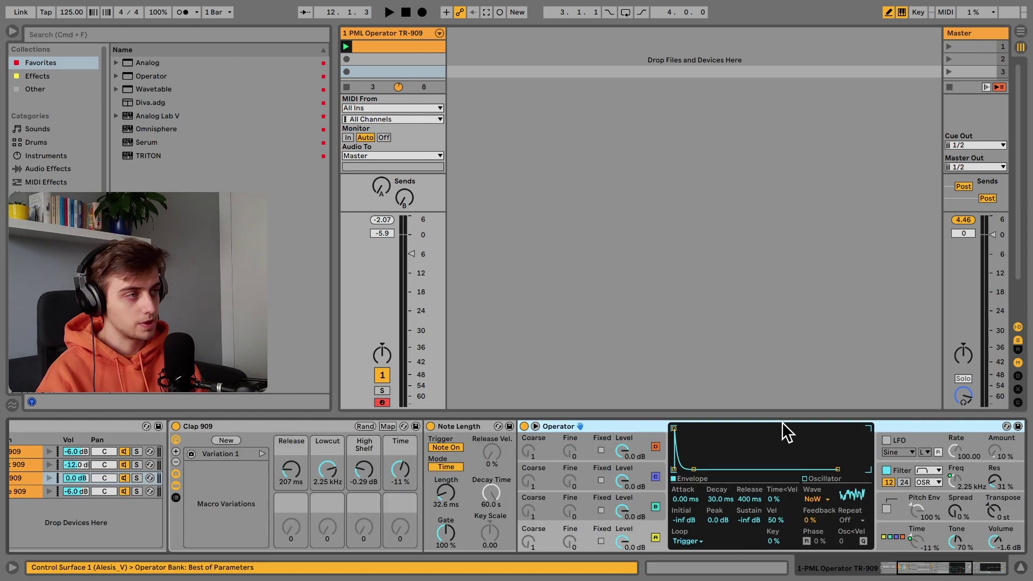
pyautogui.rightClick(544, 61)
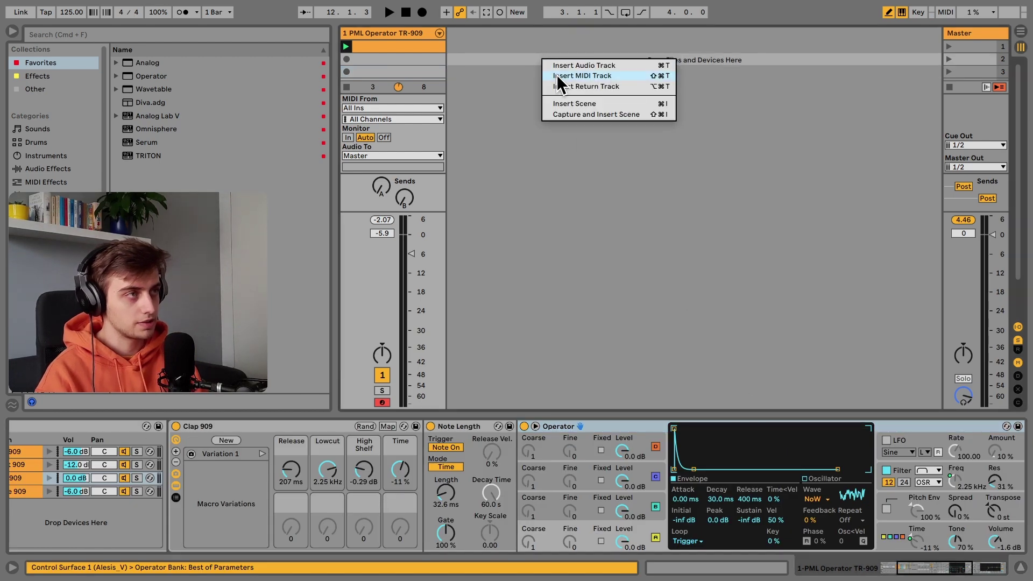
pyautogui.click(558, 76)
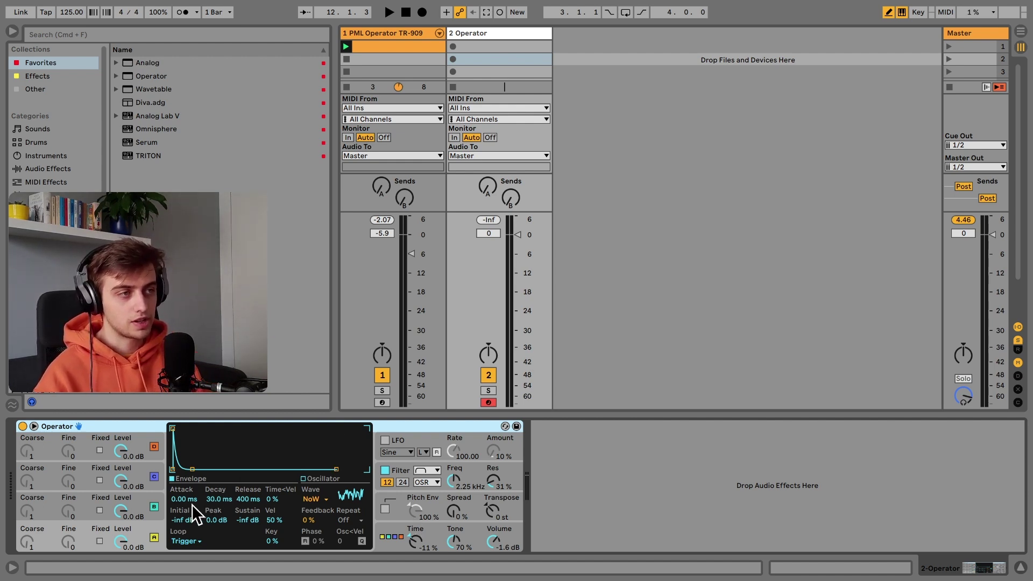
# - Examine the envelope settings of oscillators B, C and D in the copied Operator
pyautogui.click(161, 504)
pyautogui.click(159, 479)
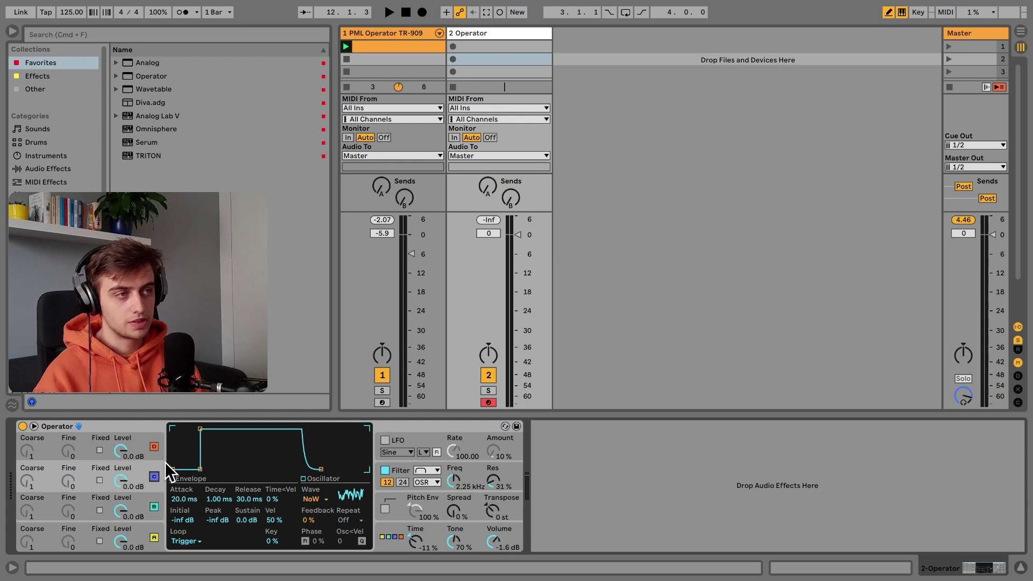
pyautogui.click(160, 454)
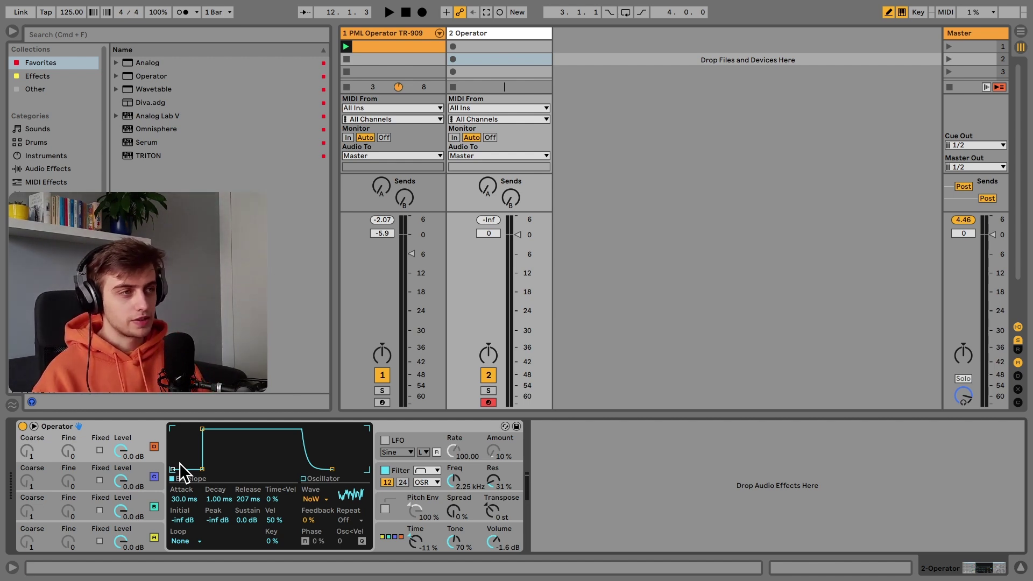
# - Turn off oscillators B, C and D in the copied Operator so that only oscillator A sounds
pyautogui.click(155, 506)
pyautogui.click(155, 476)
pyautogui.click(155, 447)
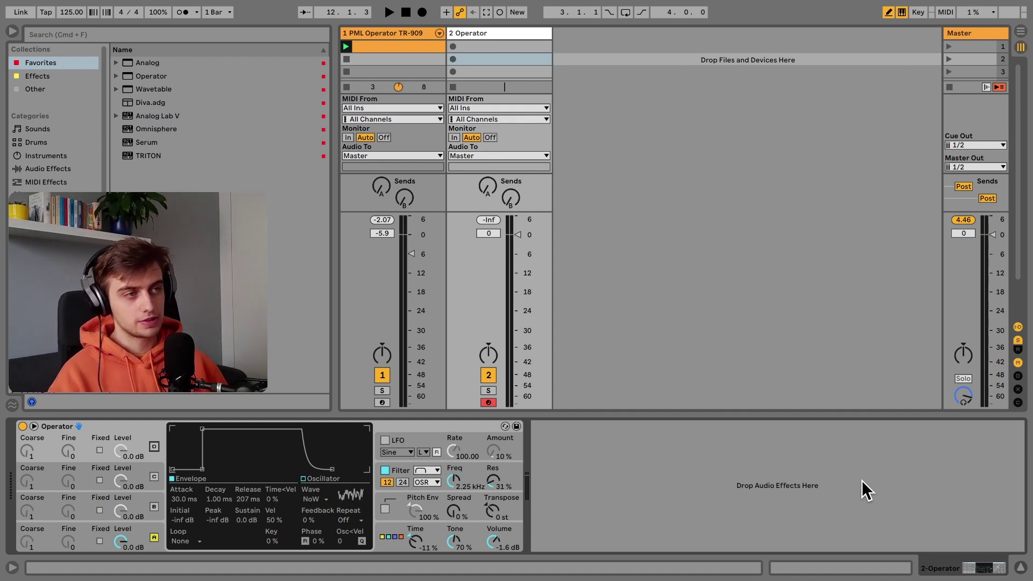
# - Copy the Note Length device from the Clap 909 chain and paste it before the Operator on the second track
pyautogui.click(397, 72)
pyautogui.click(461, 427)
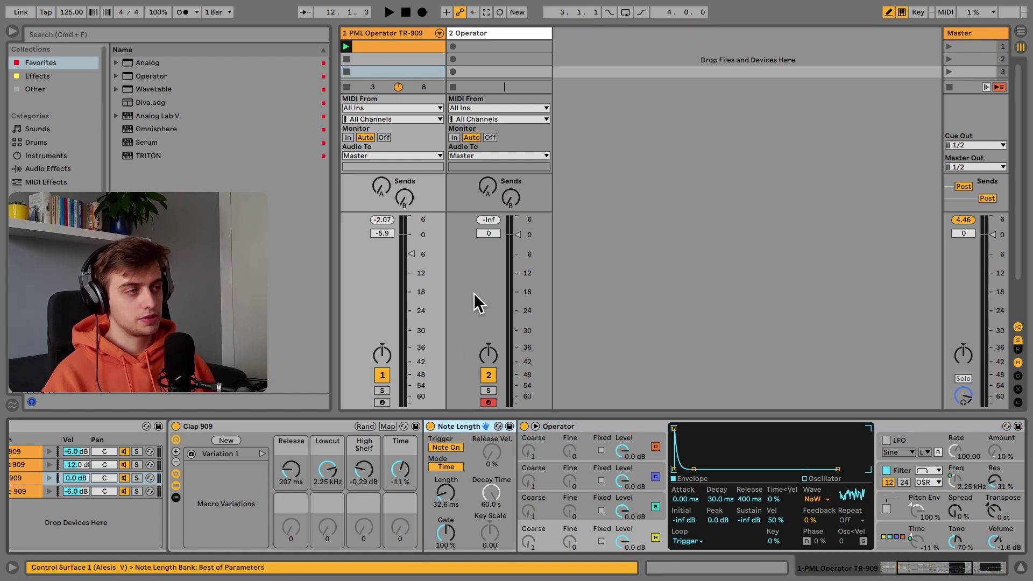
pyautogui.click(495, 68)
pyautogui.click(69, 429)
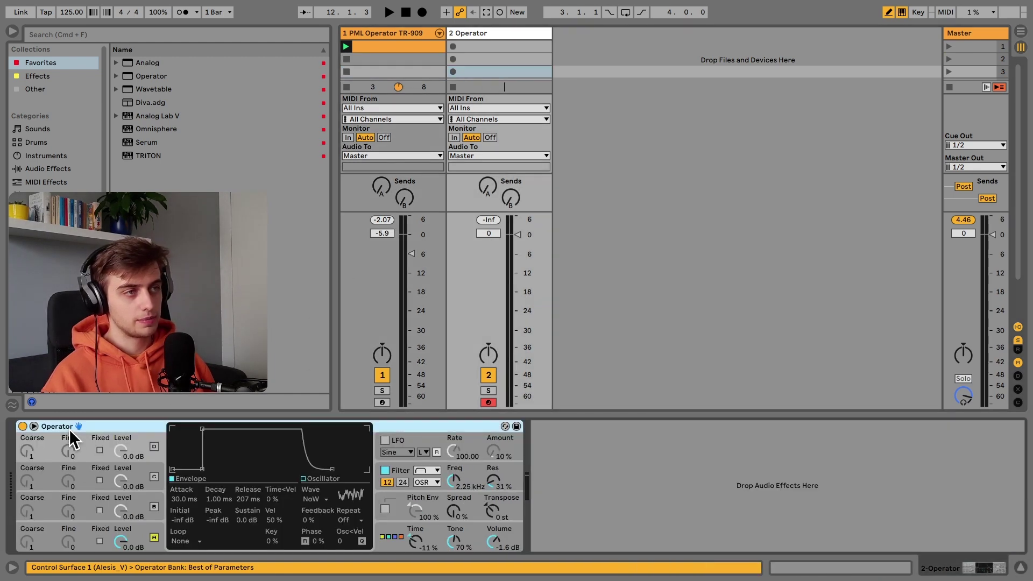
pyautogui.press('super+v')
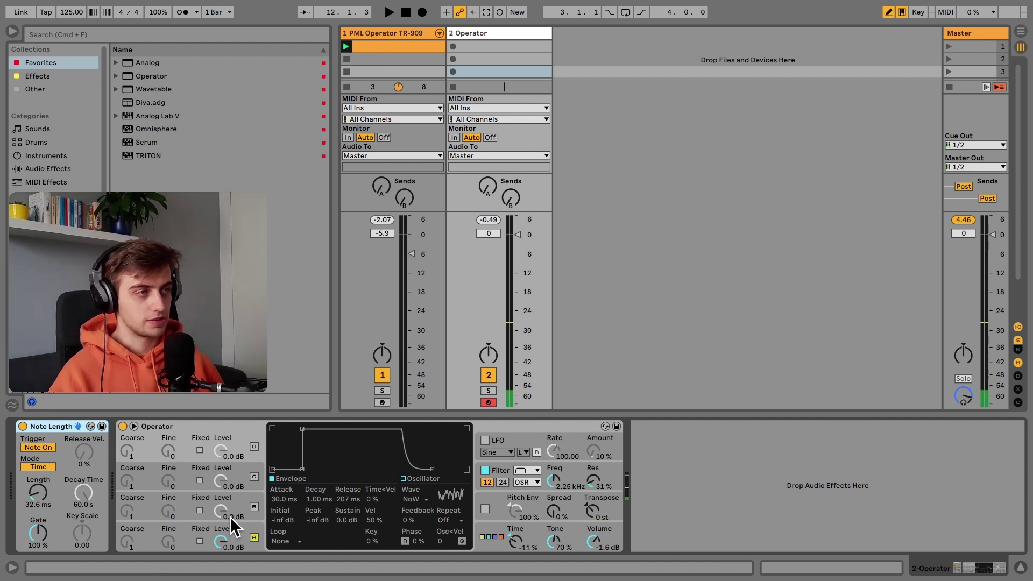
# - Turn oscillators B, C and D back on in the second track's Operator
pyautogui.click(253, 508)
pyautogui.click(253, 477)
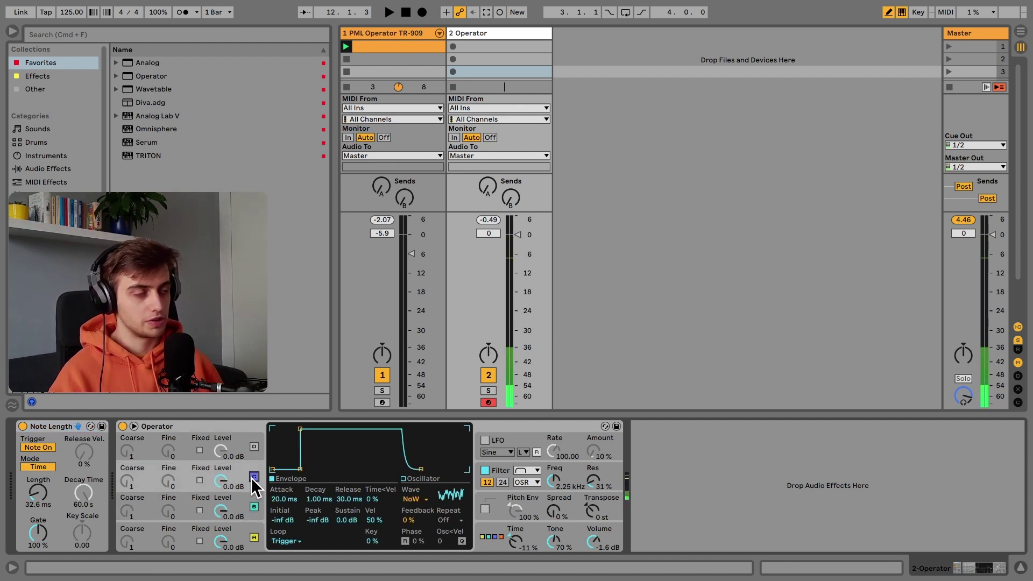
pyautogui.click(255, 447)
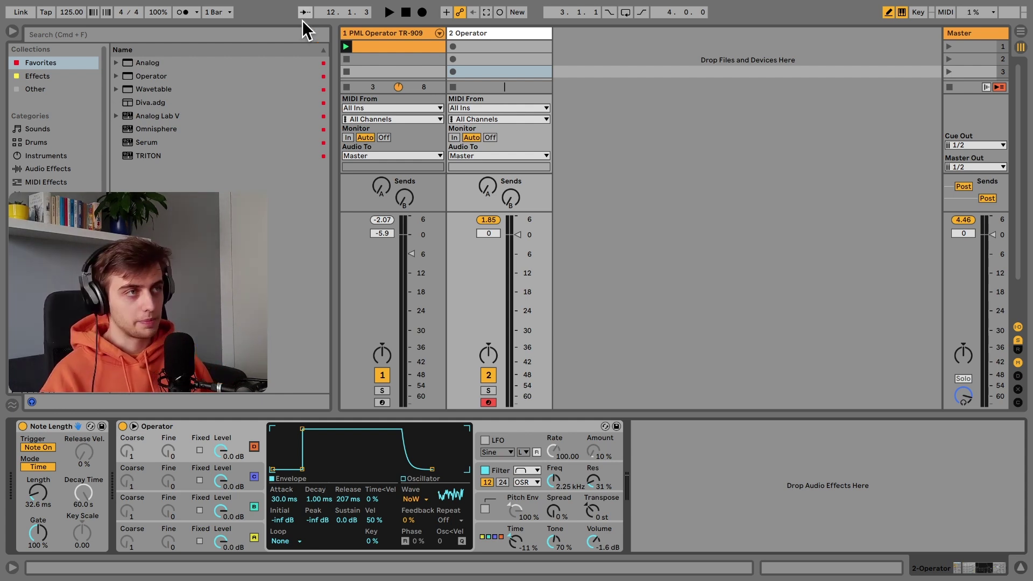
# - Replace the second track's Operator with a fresh default Operator and delete the Note Length device
pyautogui.doubleClick(153, 76)
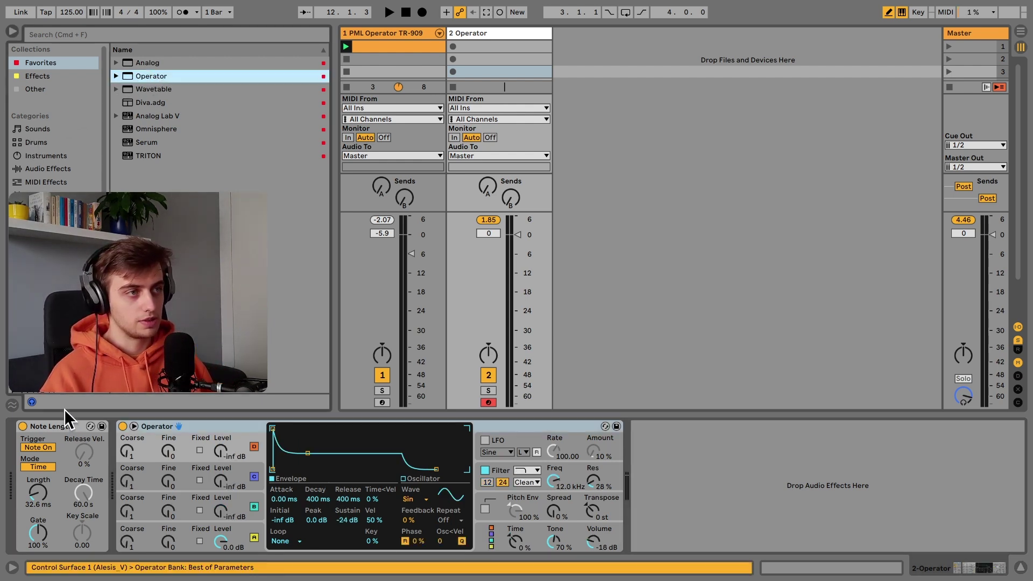
pyautogui.click(61, 427)
pyautogui.press('Delete')
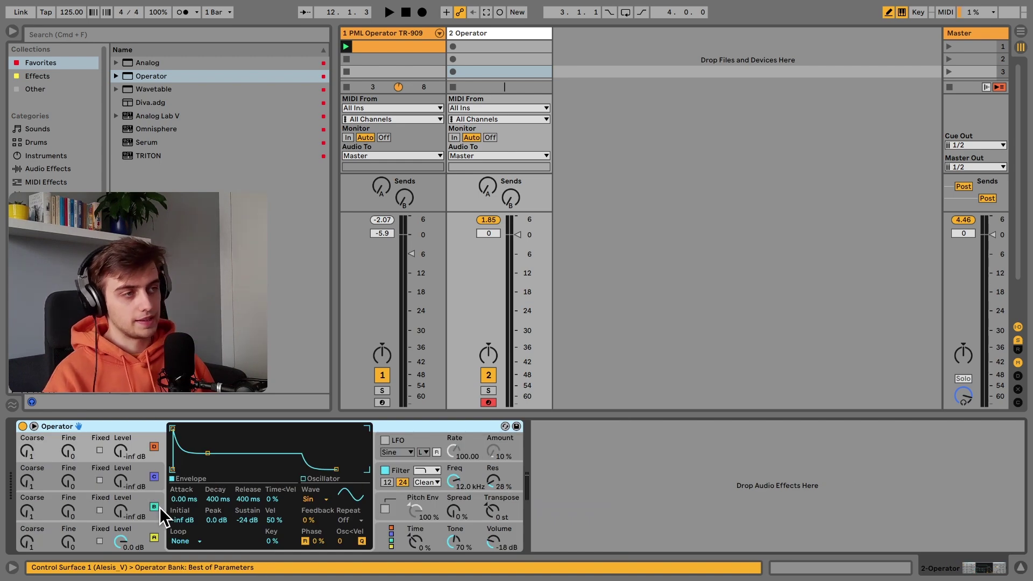
# - Set oscillator A to Noise White with its envelope loop on Trigger and decay at 30 ms, and lower the sustain
pyautogui.click(309, 498)
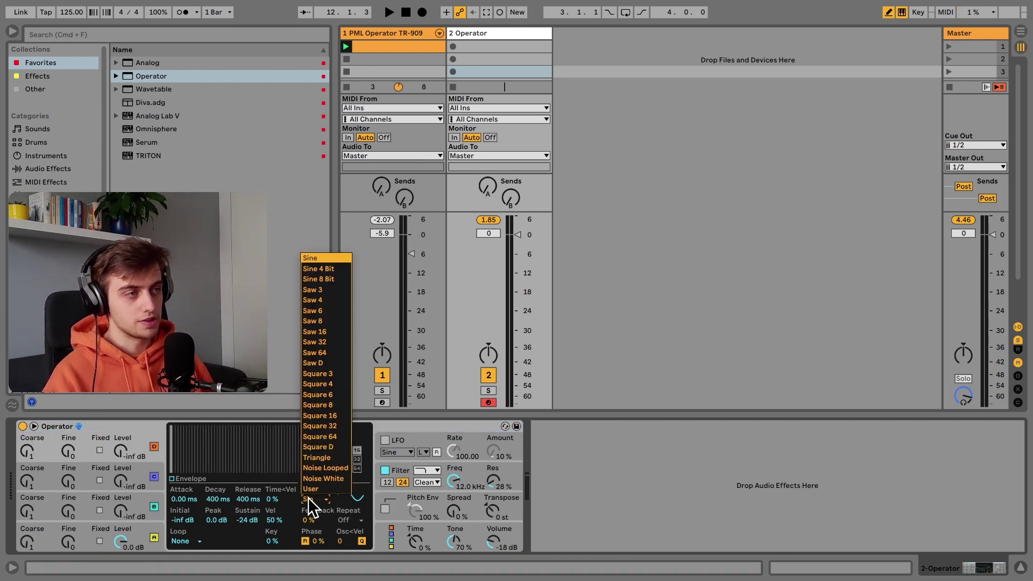
pyautogui.click(318, 479)
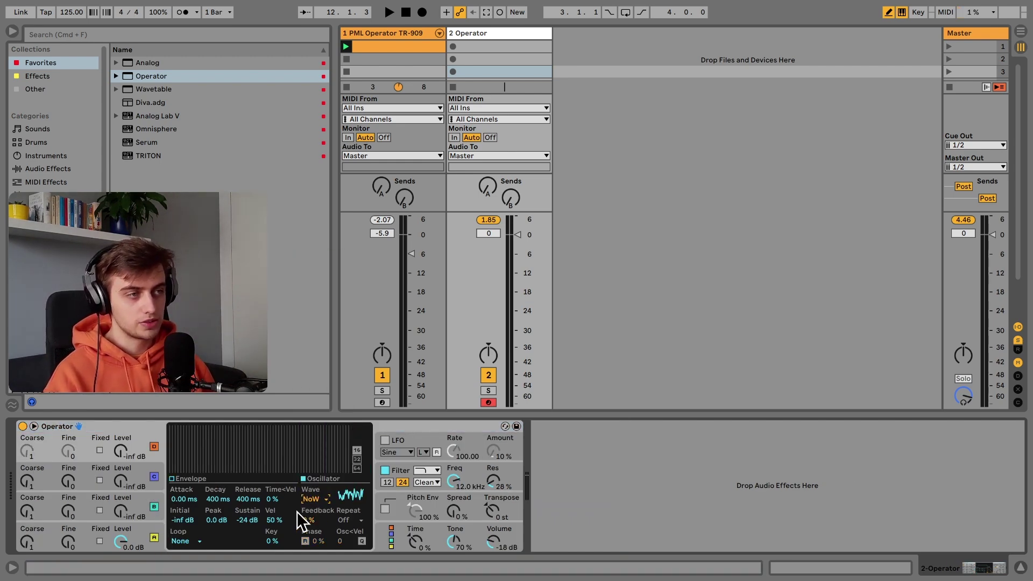
pyautogui.click(189, 535)
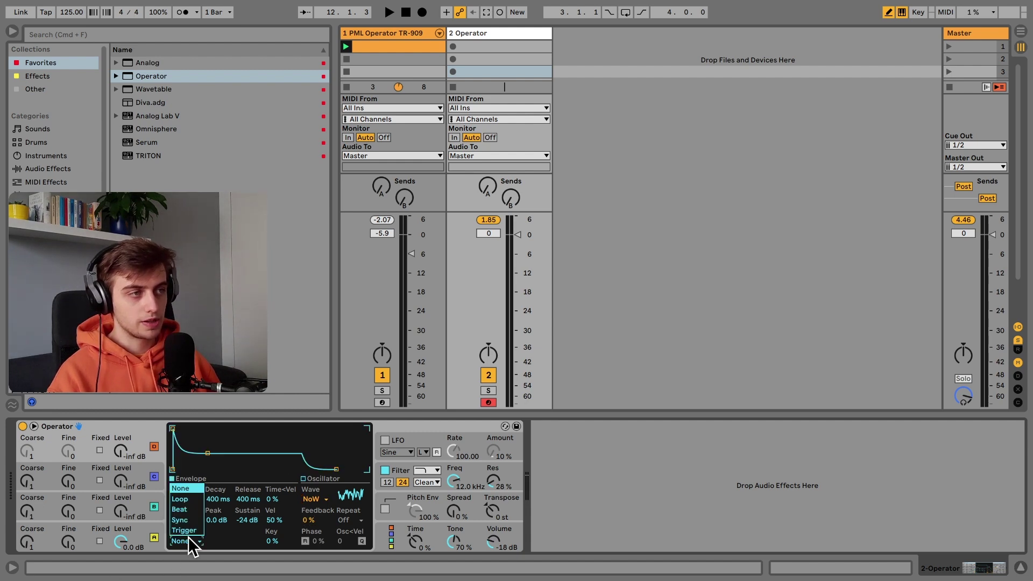
pyautogui.click(189, 530)
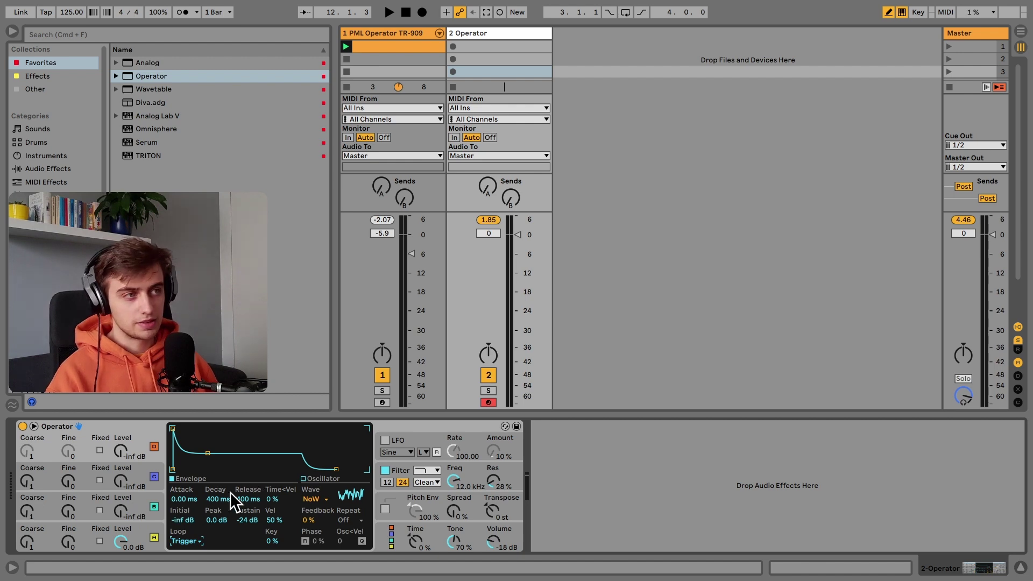
pyautogui.moveTo(212, 483); pyautogui.dragTo(211, 506)
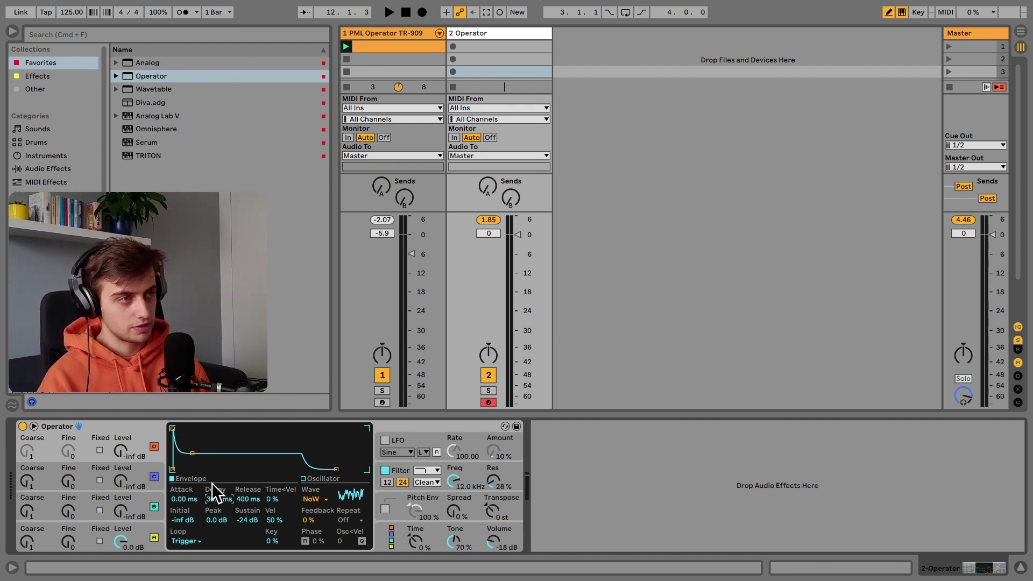
pyautogui.click(247, 500)
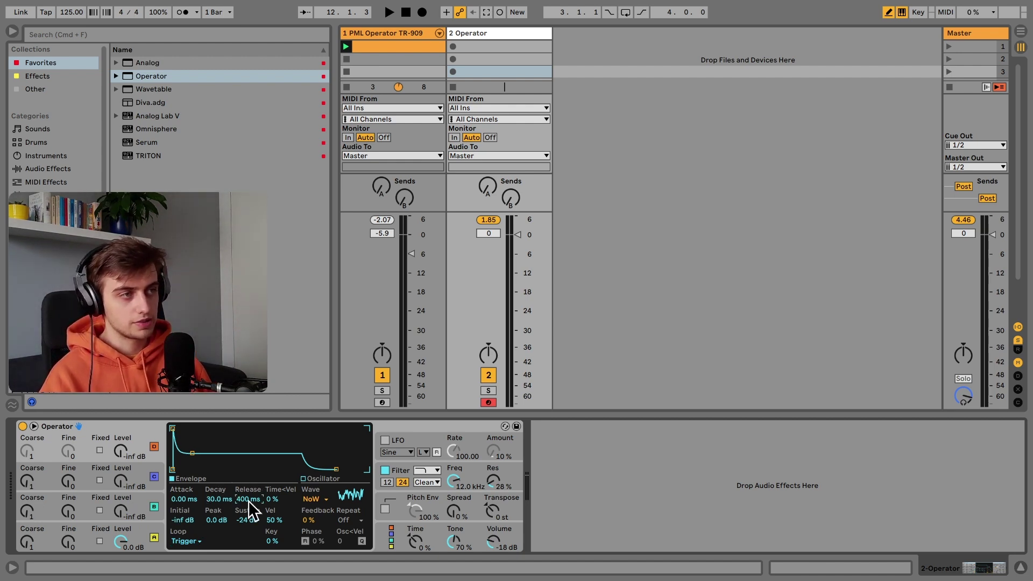
pyautogui.moveTo(250, 518); pyautogui.dragTo(251, 544)
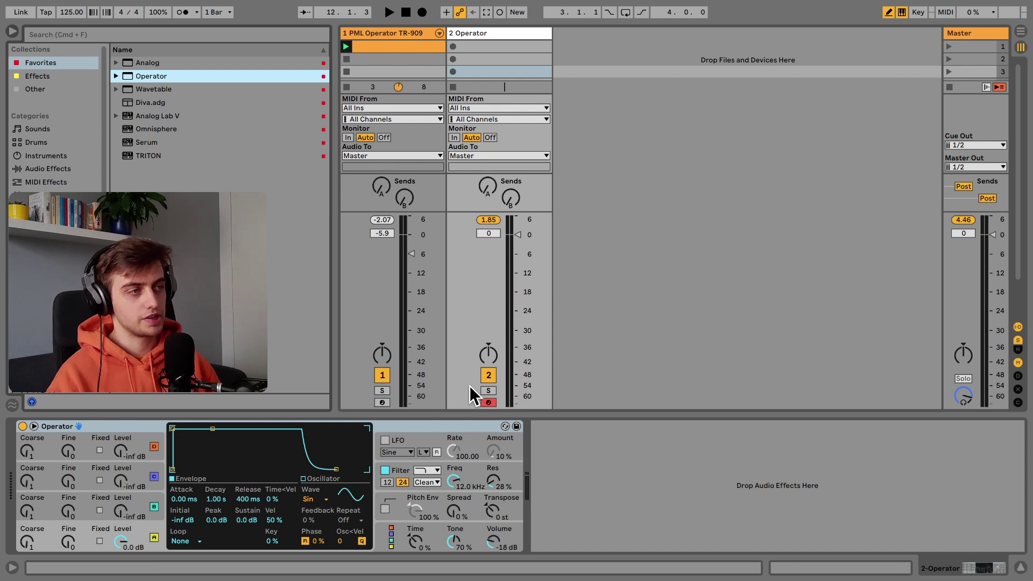
# - Set oscillator A's waveform to Noise White and turn off the Operator's filter
pyautogui.click(314, 499)
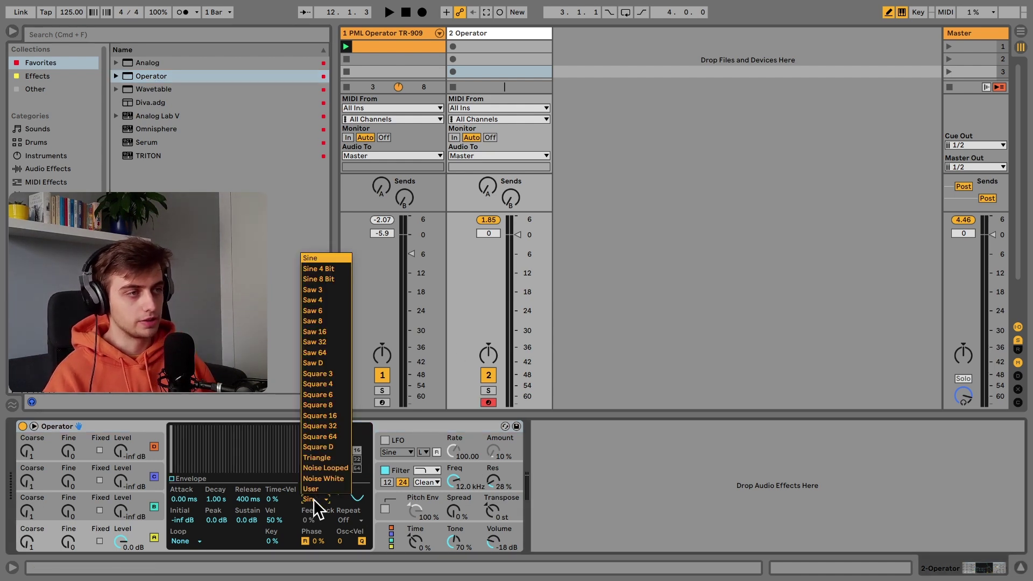
pyautogui.click(321, 476)
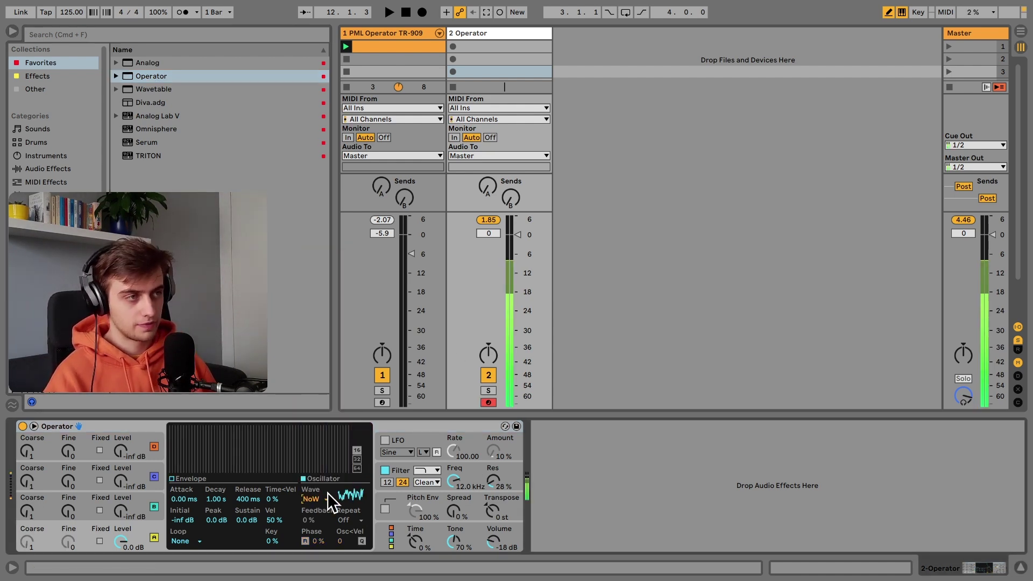
pyautogui.click(383, 470)
# - Set oscillator A's envelope sustain to -inf dB and its decay to 30 ms
pyautogui.click(144, 531)
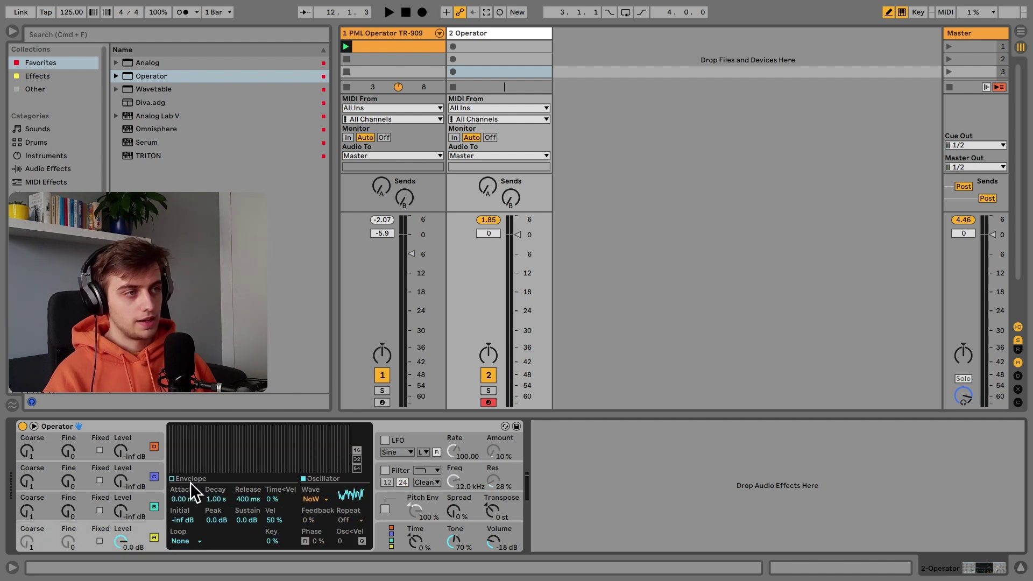
pyautogui.click(189, 480)
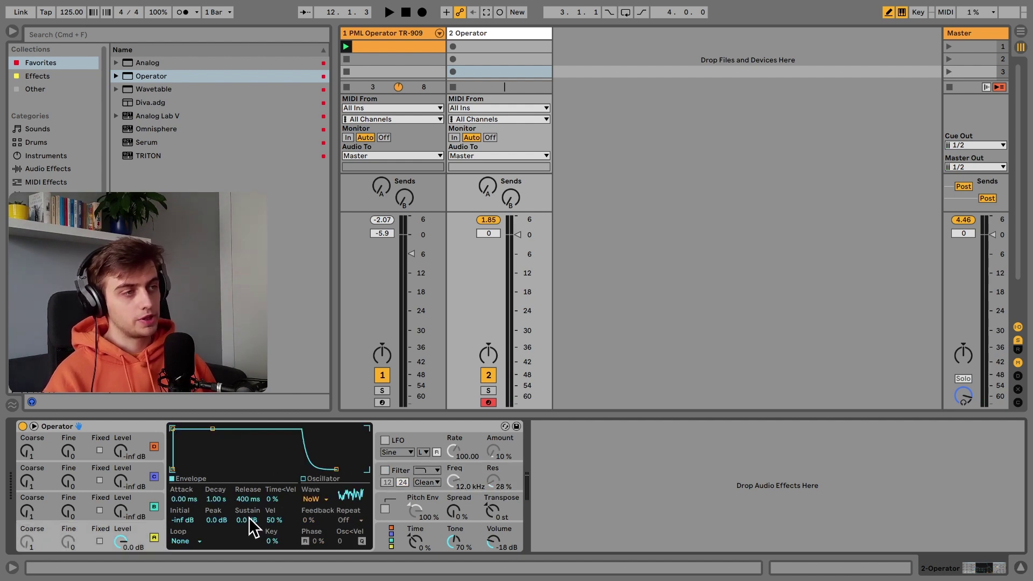
pyautogui.moveTo(249, 517); pyautogui.dragTo(249, 548)
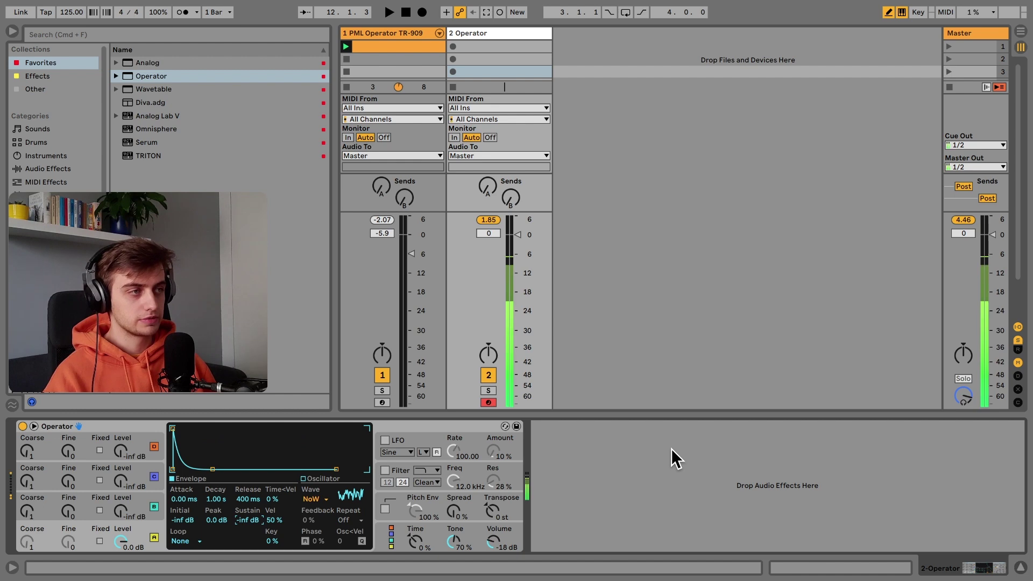
pyautogui.click(217, 499)
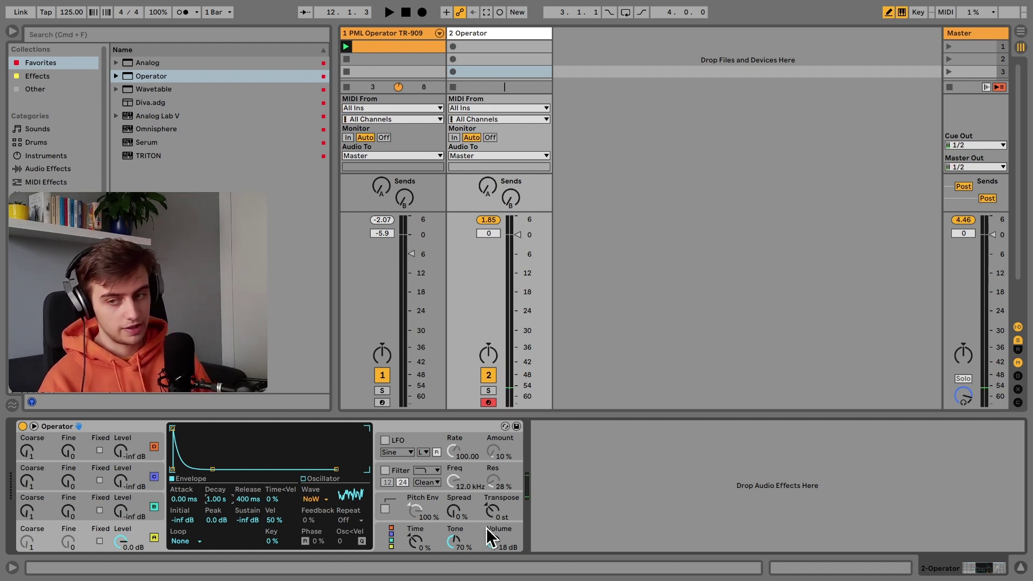
pyautogui.write('30')
pyautogui.press('Return')
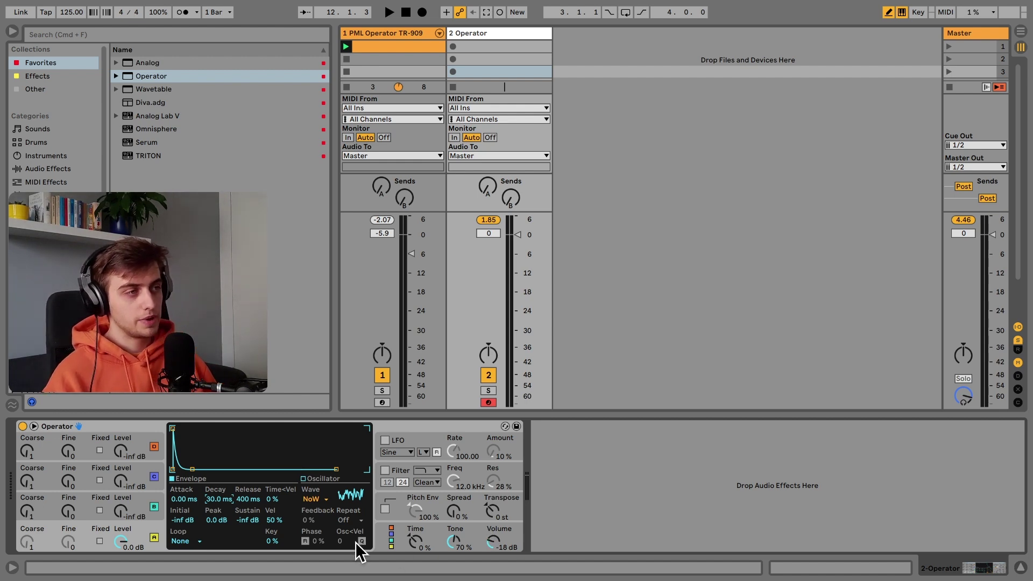
# - Switch the Operator's algorithm to the one with all four oscillators side by side in parallel
pyautogui.click(377, 535)
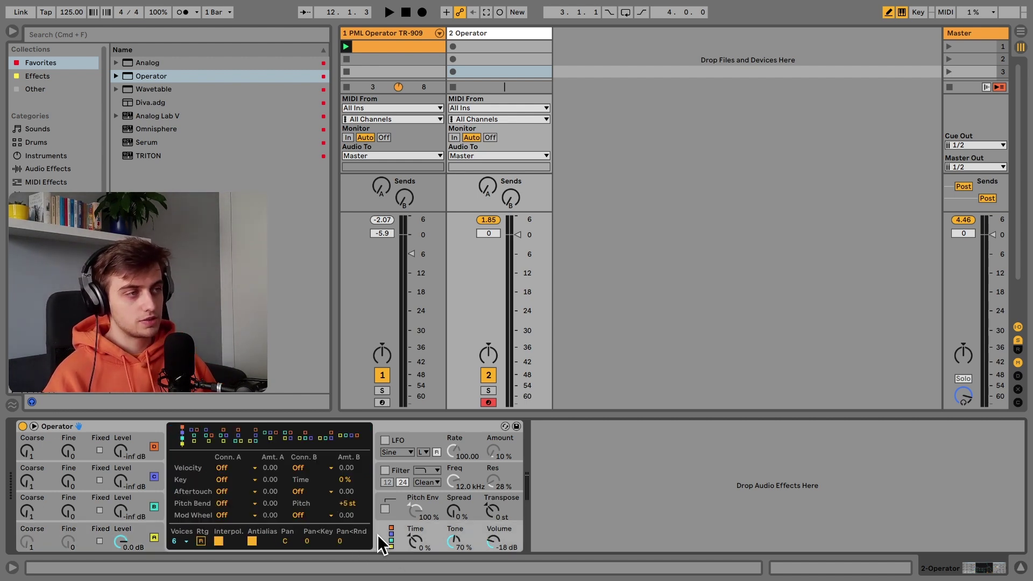
pyautogui.click(354, 437)
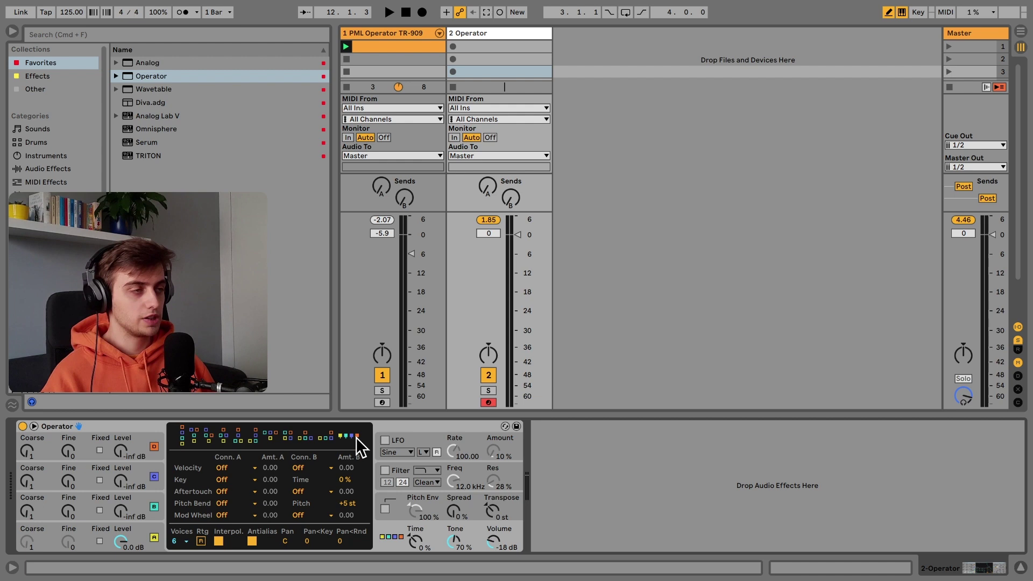
# - Raise oscillator B's level to about -3.8 dB and set its waveform to Noise White
pyautogui.click(162, 511)
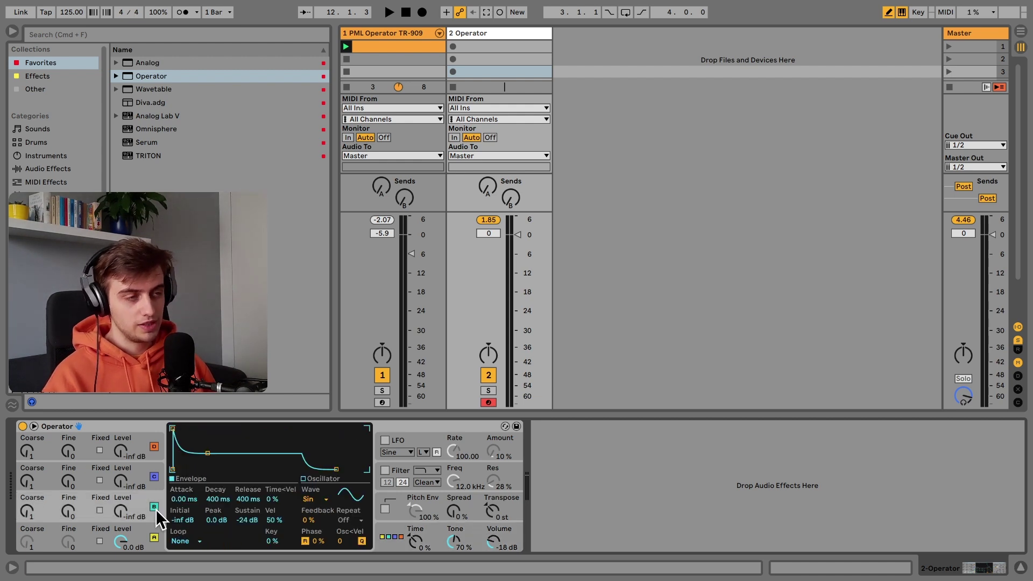
pyautogui.moveTo(143, 514); pyautogui.dragTo(143, 498)
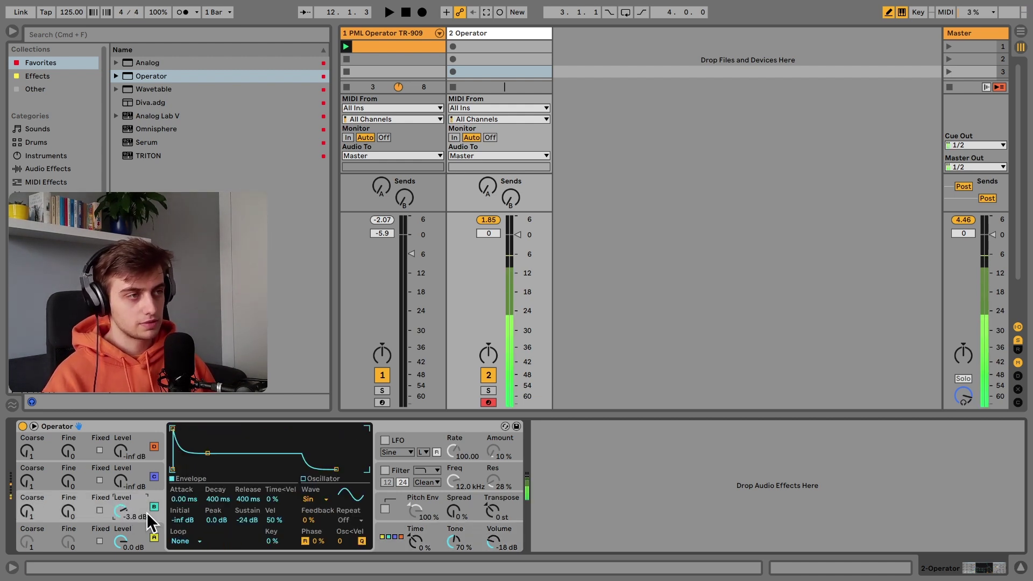
pyautogui.click(312, 494)
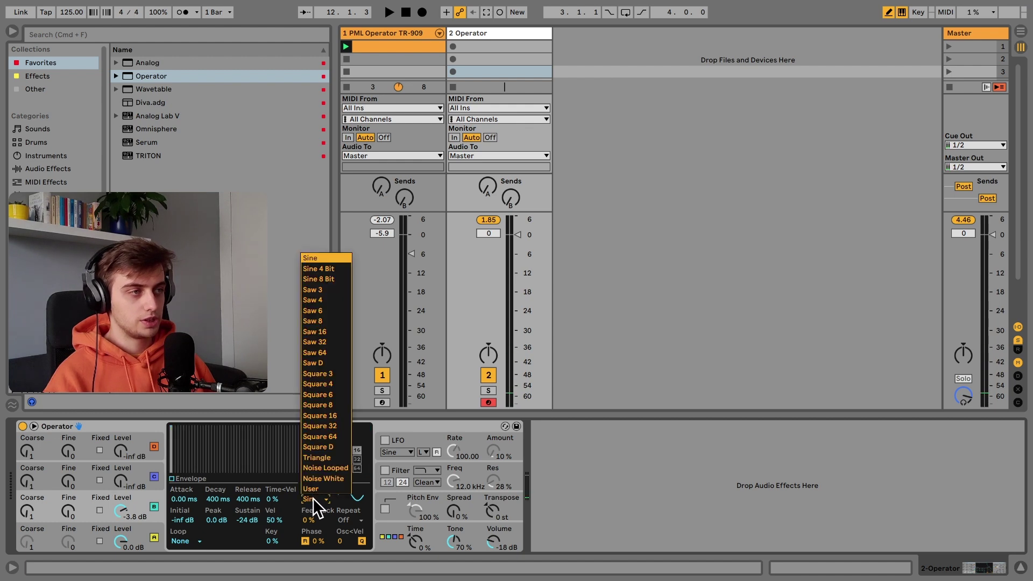
pyautogui.click(318, 479)
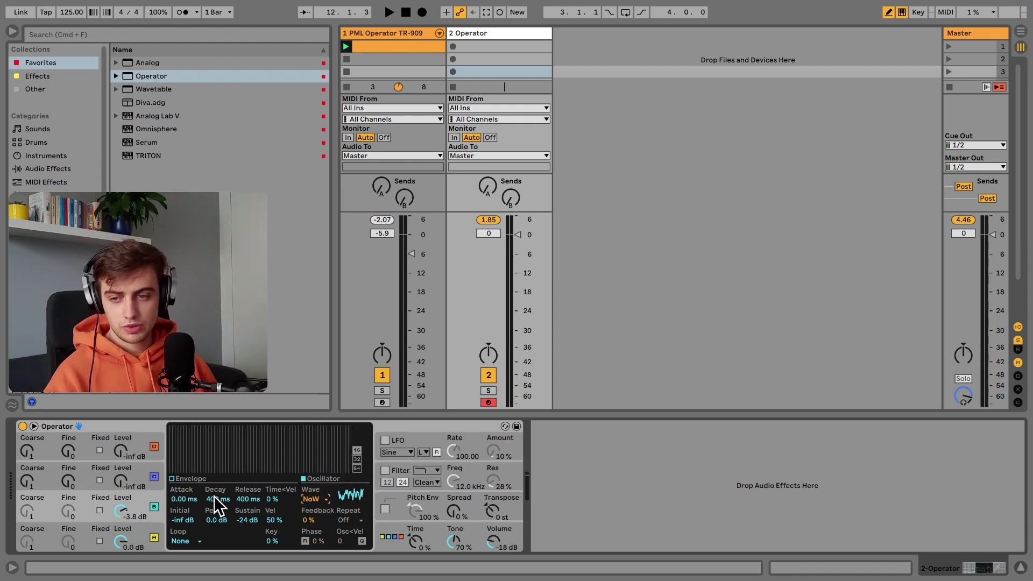
# - Shape oscillator B's envelope with attack 10 ms, peak -inf dB, decay 1 ms, sustain 0 dB and release 30 ms
pyautogui.click(184, 500)
pyautogui.write('10')
pyautogui.press('Return')
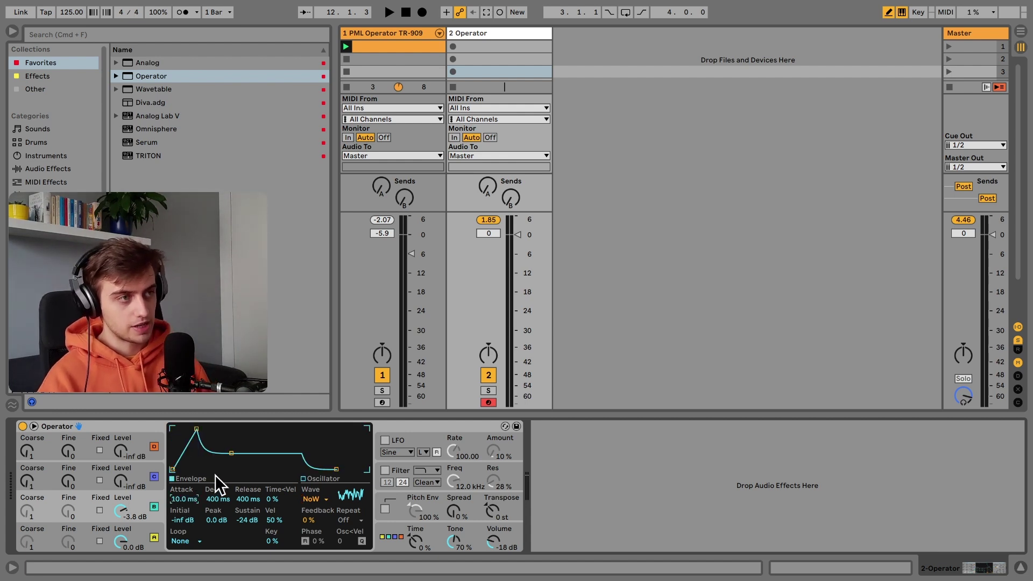
pyautogui.click(216, 520)
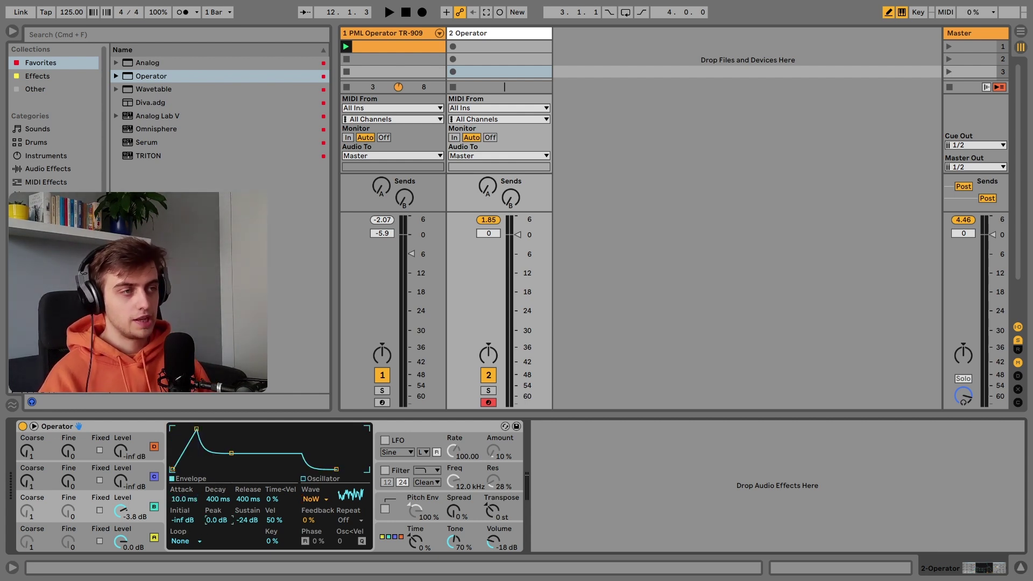
pyautogui.moveTo(225, 517); pyautogui.dragTo(225, 565)
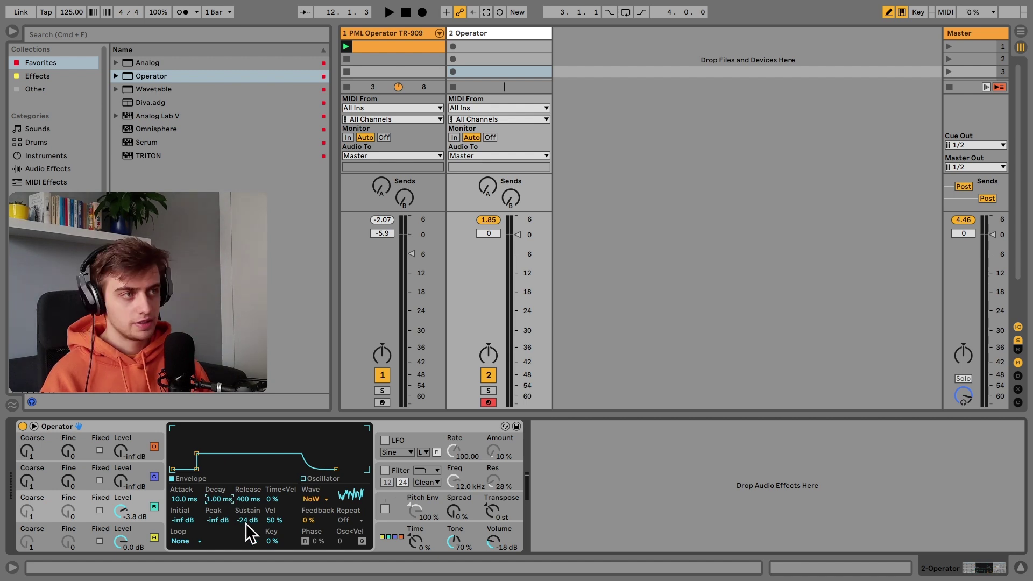
pyautogui.moveTo(247, 521); pyautogui.dragTo(247, 484)
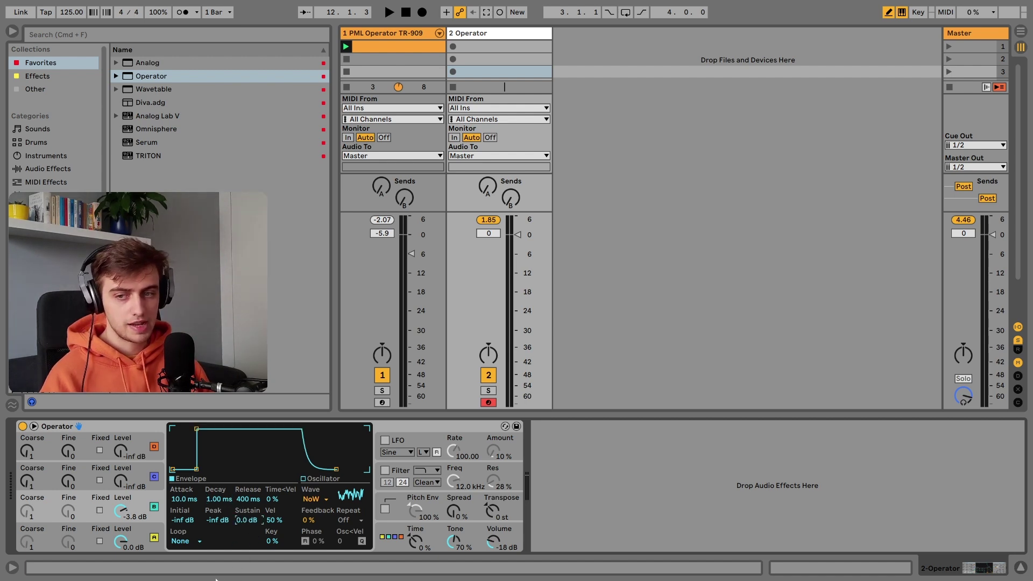
pyautogui.click(248, 499)
pyautogui.write('30')
pyautogui.press('Return')
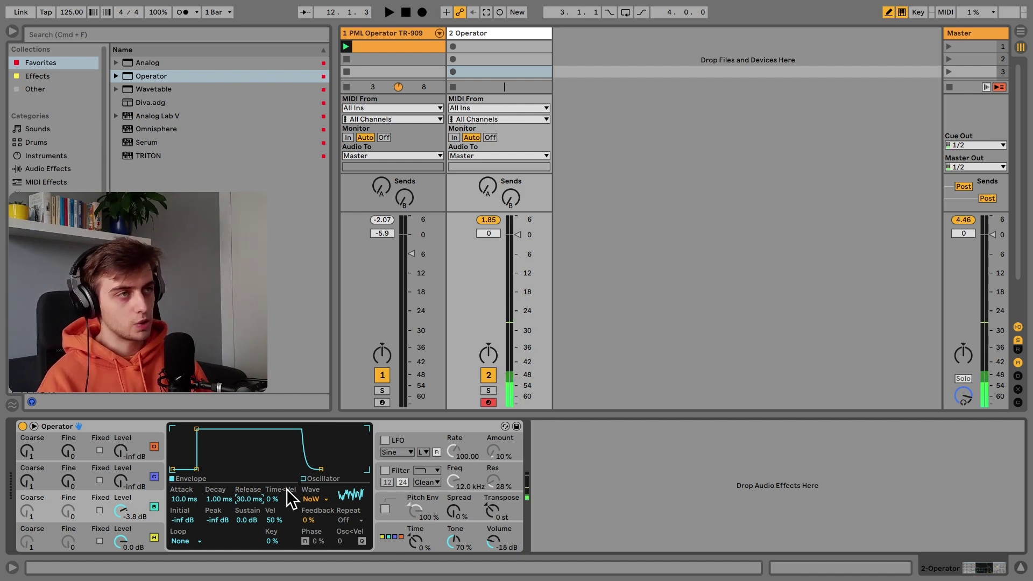
# - Add the Note Length MIDI effect before the Operator and set its length to 32 ms
pyautogui.click(62, 35)
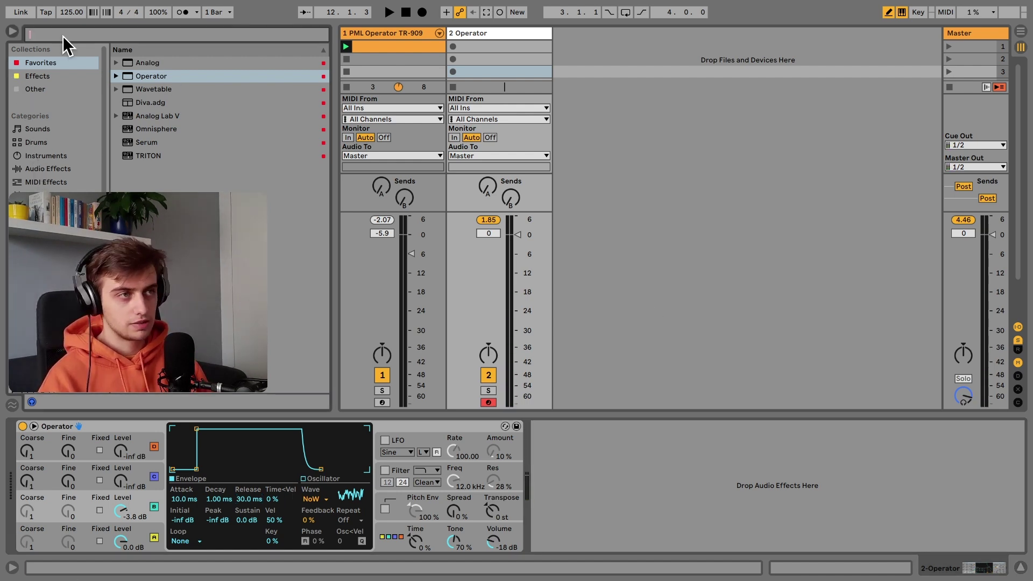
pyautogui.click(46, 181)
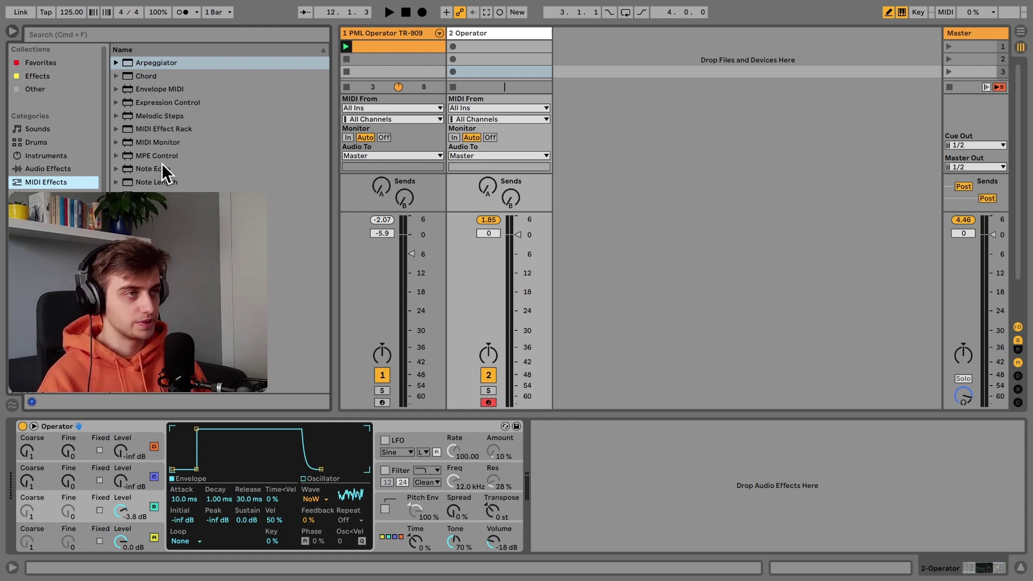
pyautogui.doubleClick(166, 180)
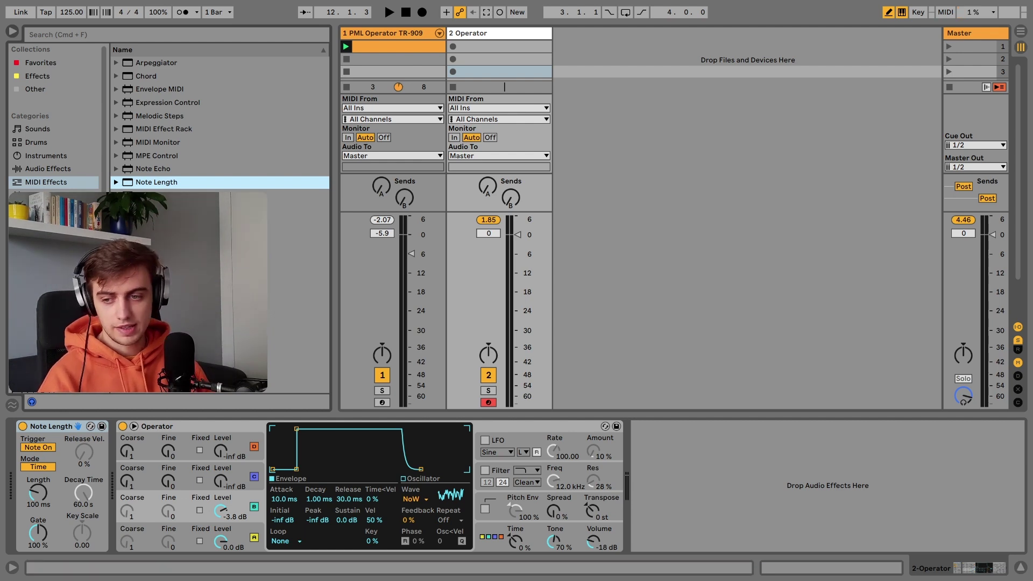
pyautogui.click(38, 491)
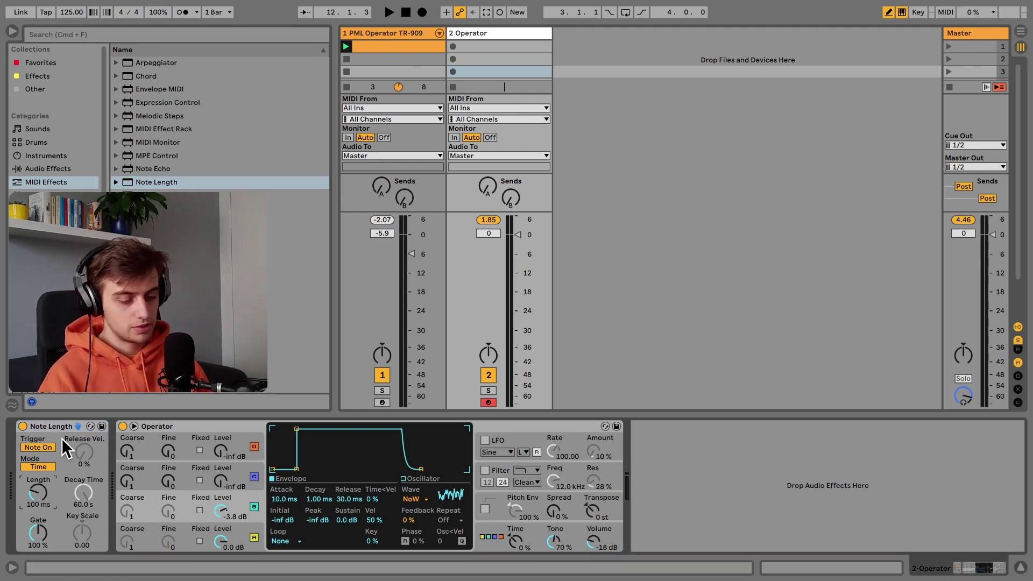
pyautogui.write('32')
pyautogui.press('Return')
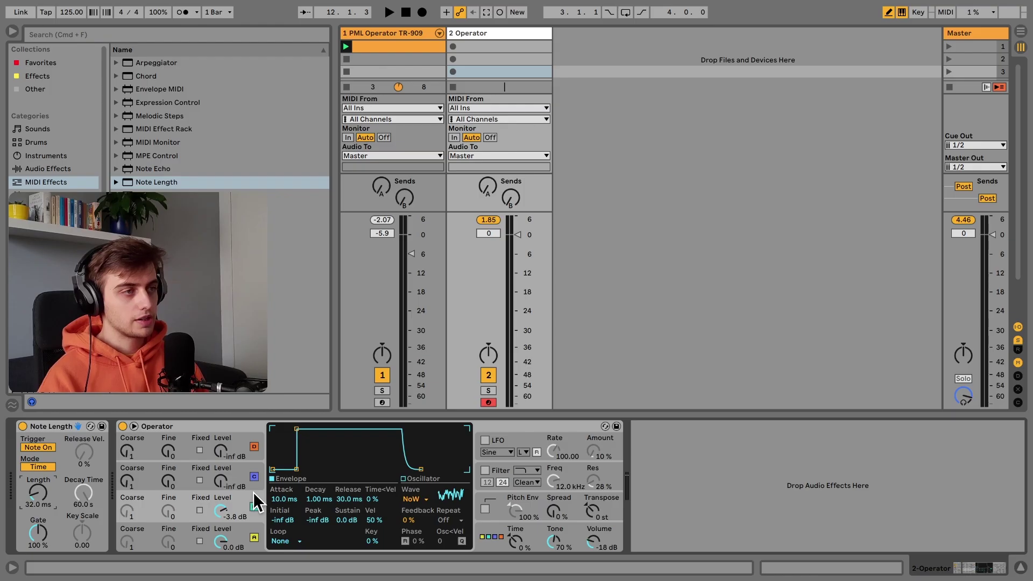
# - Set oscillator C's envelope to attack 20 ms, peak -inf dB, decay 1 ms, sustain 0 dB, release 30 ms, and its level to about -4.4 dB
pyautogui.click(254, 466)
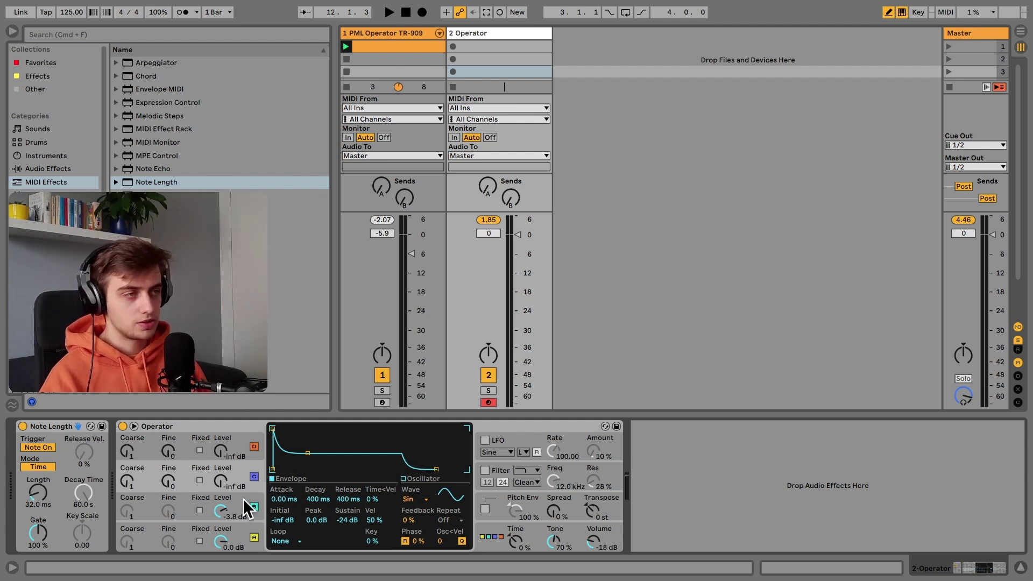
pyautogui.click(287, 501)
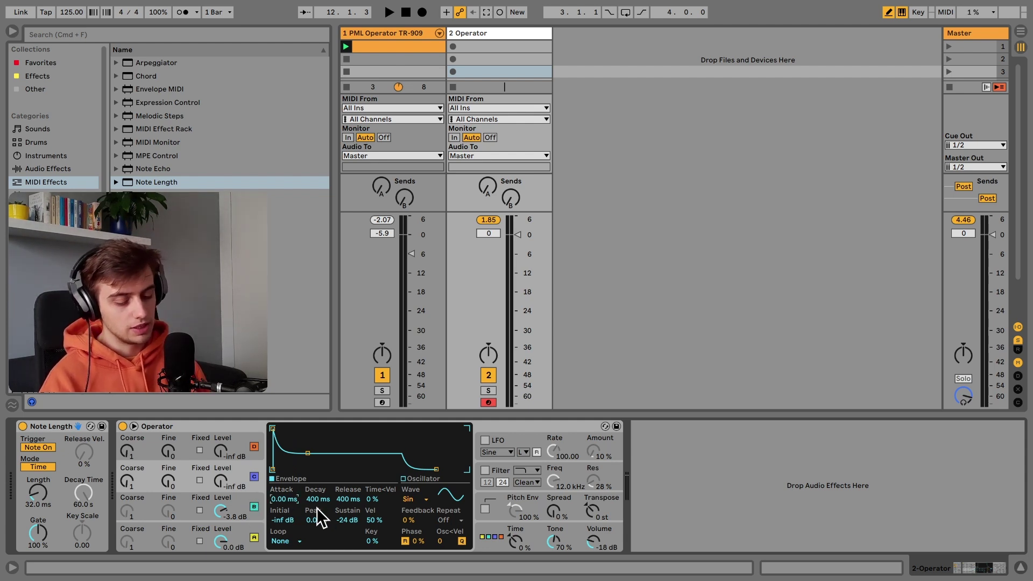
pyautogui.write('20')
pyautogui.press('Return')
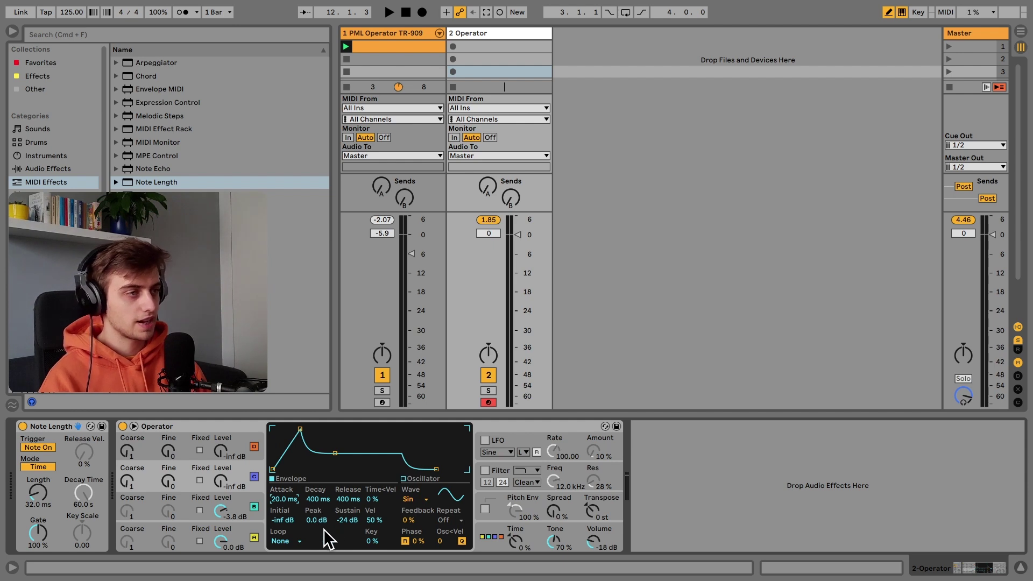
pyautogui.moveTo(341, 521); pyautogui.dragTo(318, 573)
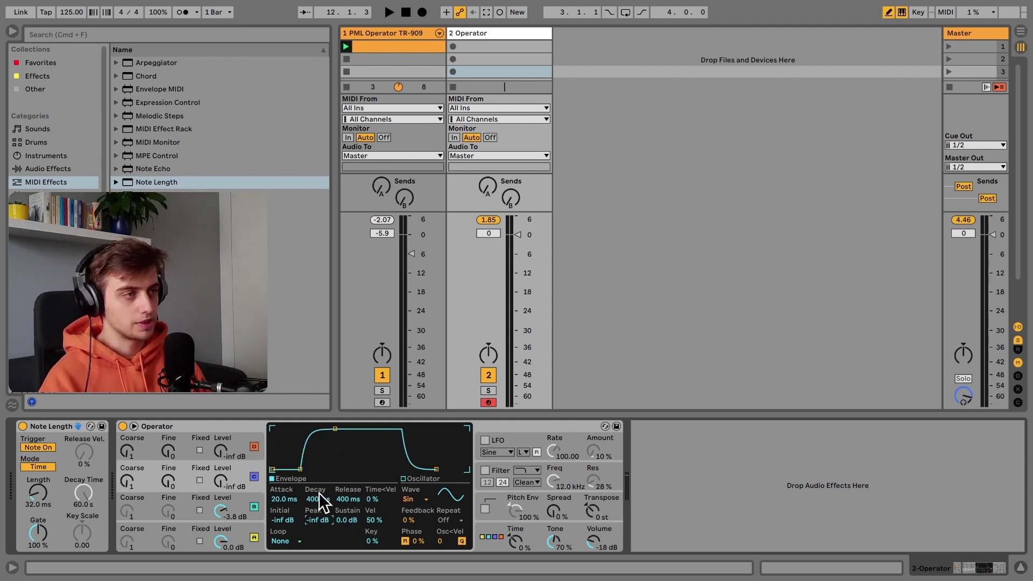
pyautogui.moveTo(319, 500); pyautogui.dragTo(318, 549)
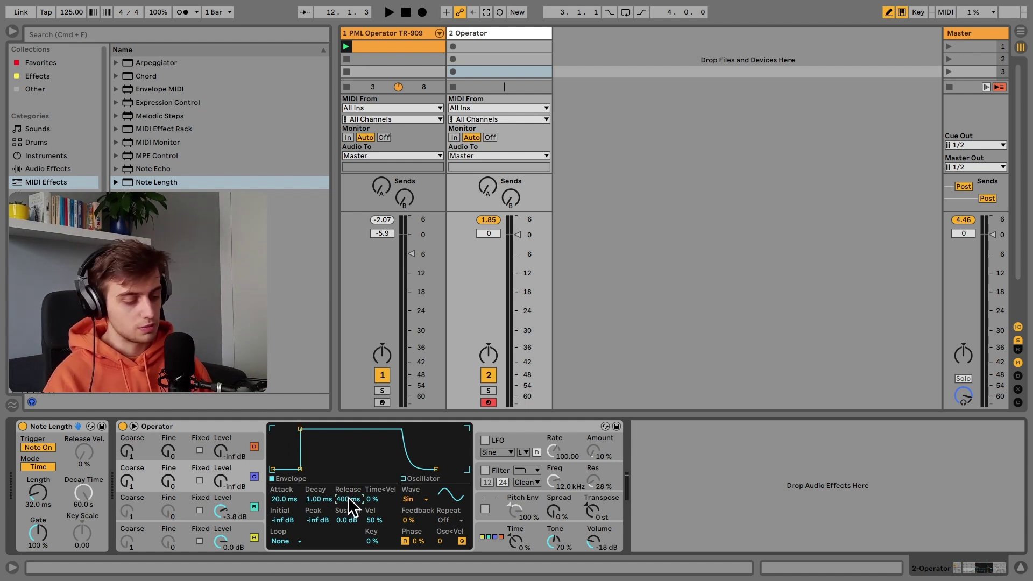
pyautogui.moveTo(347, 499); pyautogui.dragTo(347, 517)
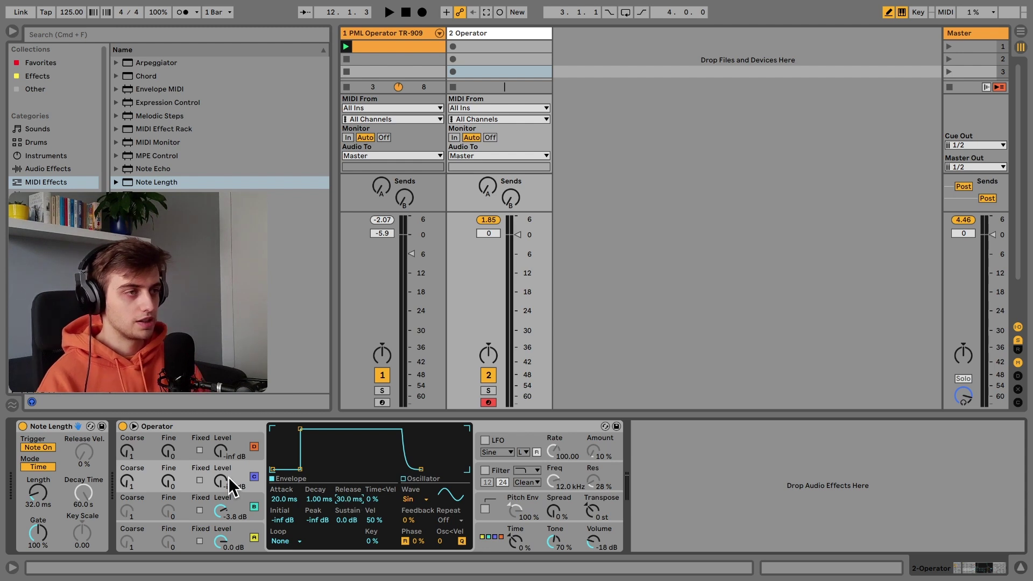
pyautogui.moveTo(220, 481); pyautogui.dragTo(221, 457)
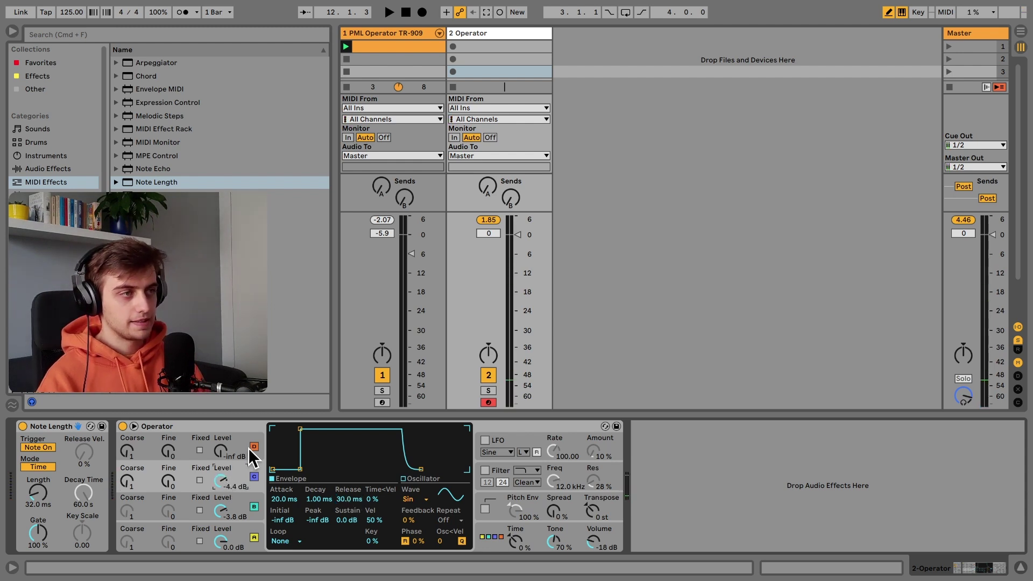
# - Raise oscillator D's level to about -2.2 dB and set its waveform to Noise White
pyautogui.moveTo(233, 457); pyautogui.dragTo(227, 430)
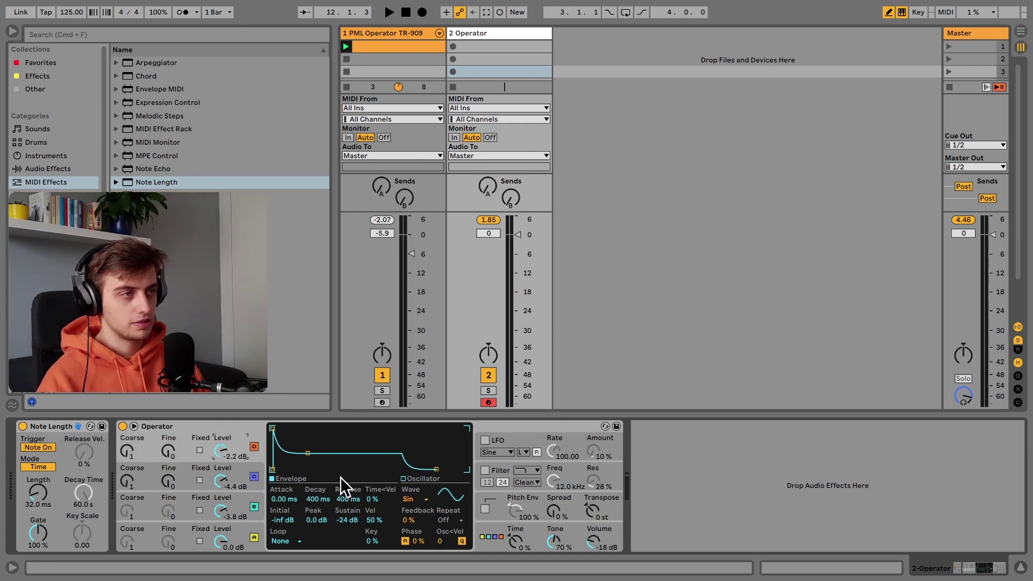
pyautogui.click(422, 499)
pyautogui.click(425, 475)
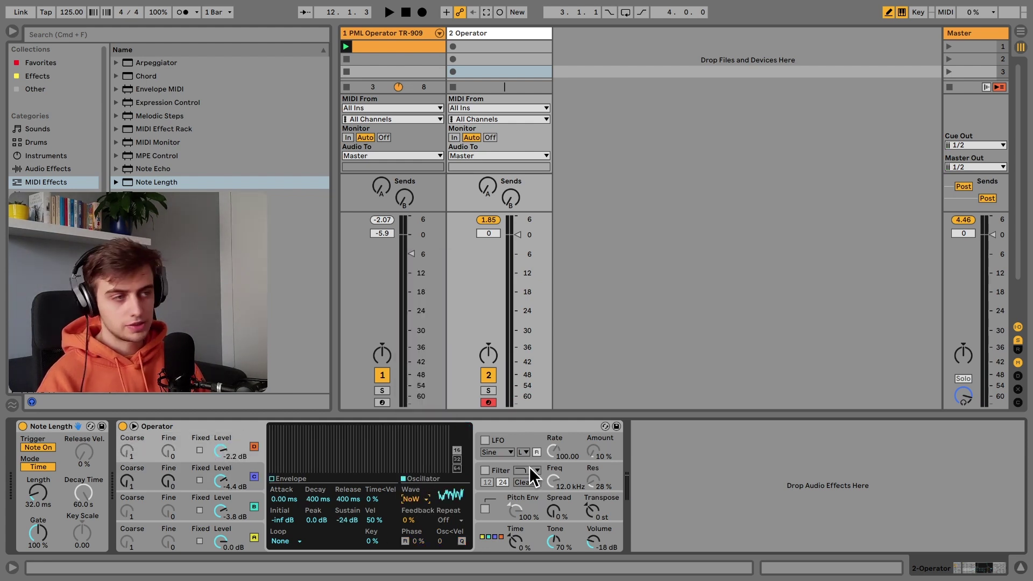
# - Set oscillator D's envelope to attack 30 ms, peak -inf dB, decay 1 ms, sustain 0 dB and release 330 ms, and play a test note
pyautogui.click(279, 497)
pyautogui.write('30')
pyautogui.press('Return')
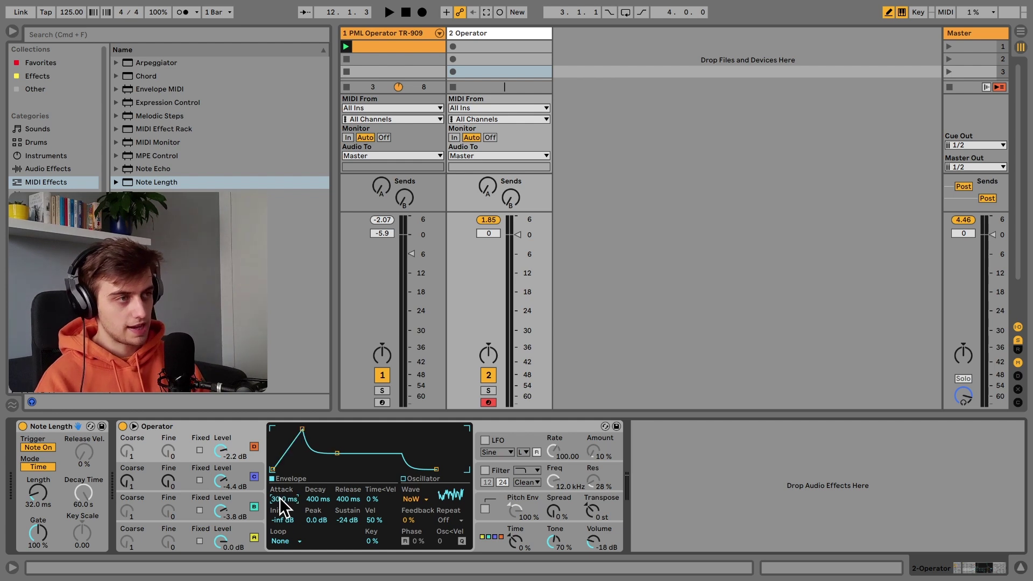
pyautogui.click(316, 520)
pyautogui.moveTo(317, 520); pyautogui.dragTo(316, 565)
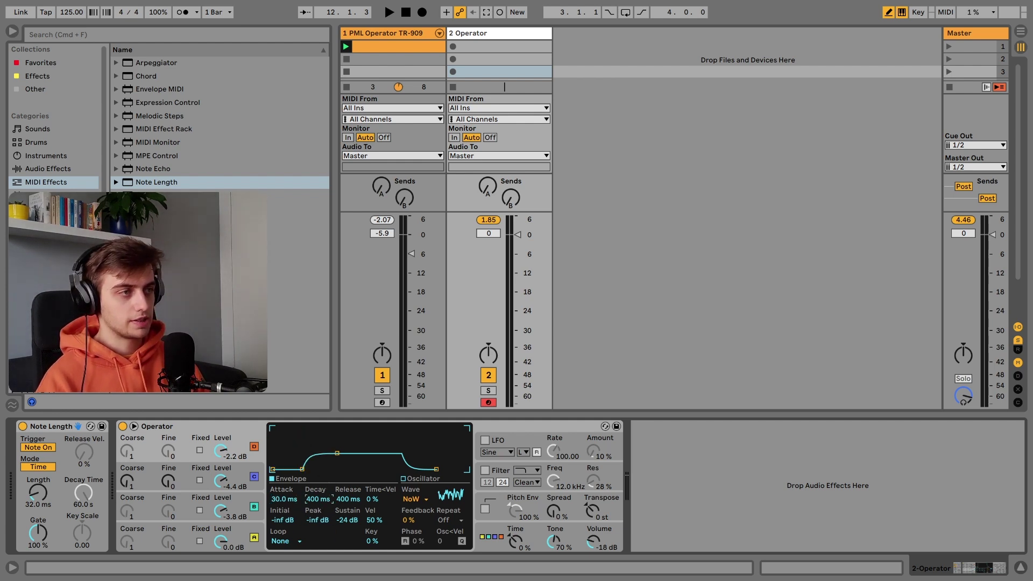
pyautogui.moveTo(346, 520); pyautogui.dragTo(343, 496)
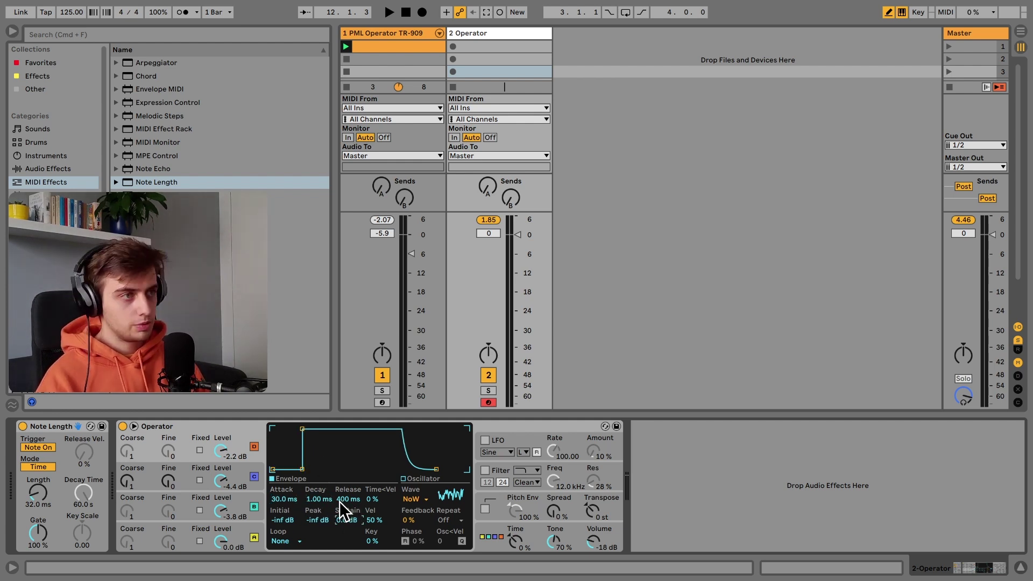
pyautogui.click(341, 499)
pyautogui.write('330')
pyautogui.press('Return')
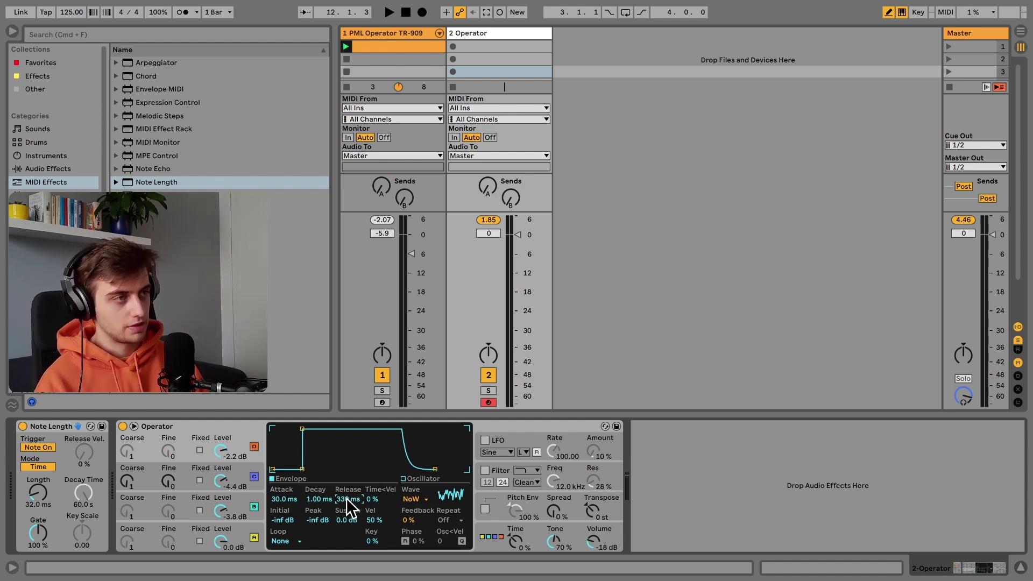
pyautogui.press('a')
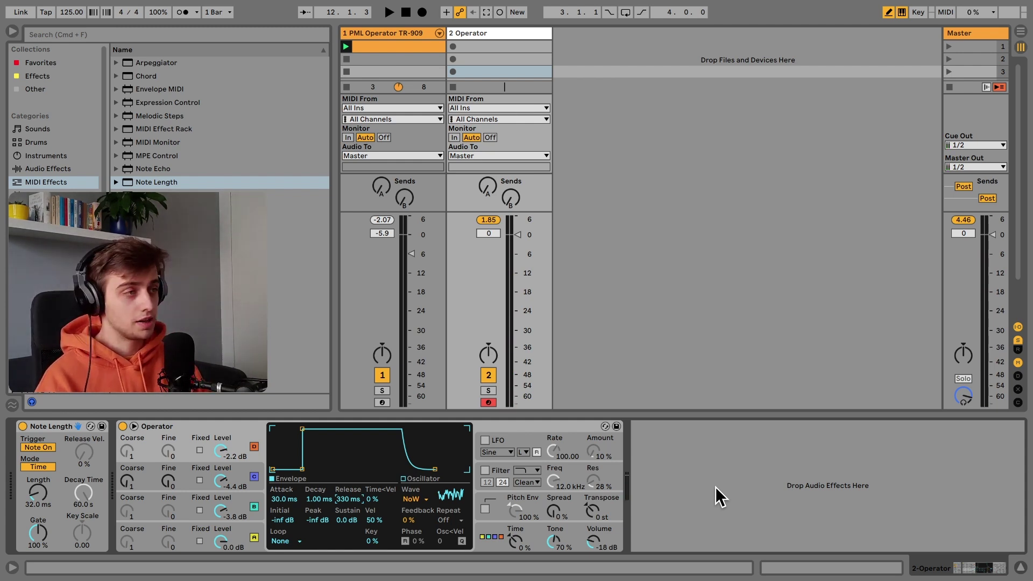
# - Turn on the Operator's filter as a 12 dB band-pass with frequency about 3.11 kHz and resonance about 35%, leaving the shaper off
pyautogui.click(485, 469)
pyautogui.click(521, 470)
pyautogui.click(533, 503)
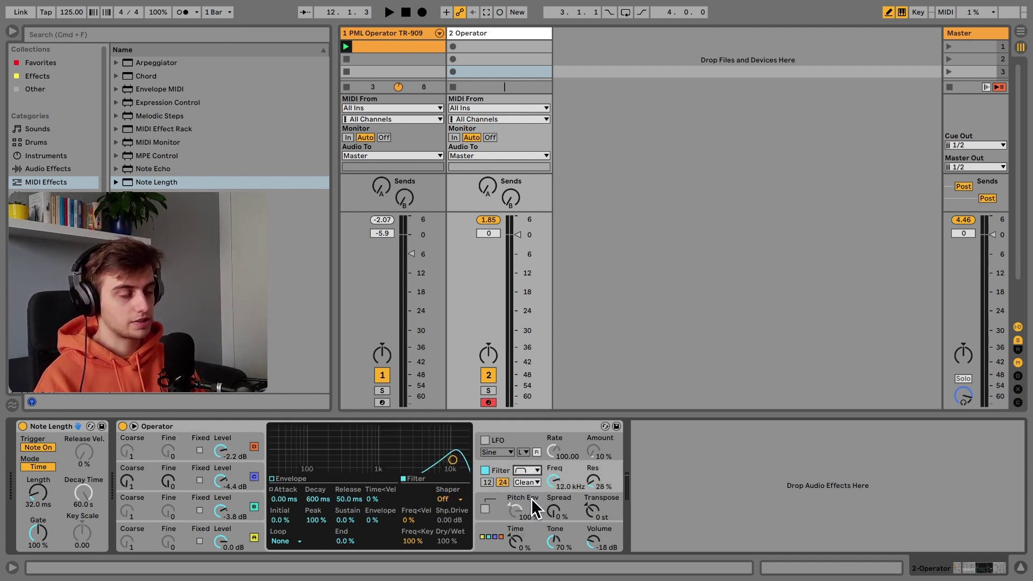
pyautogui.moveTo(553, 480); pyautogui.dragTo(554, 489)
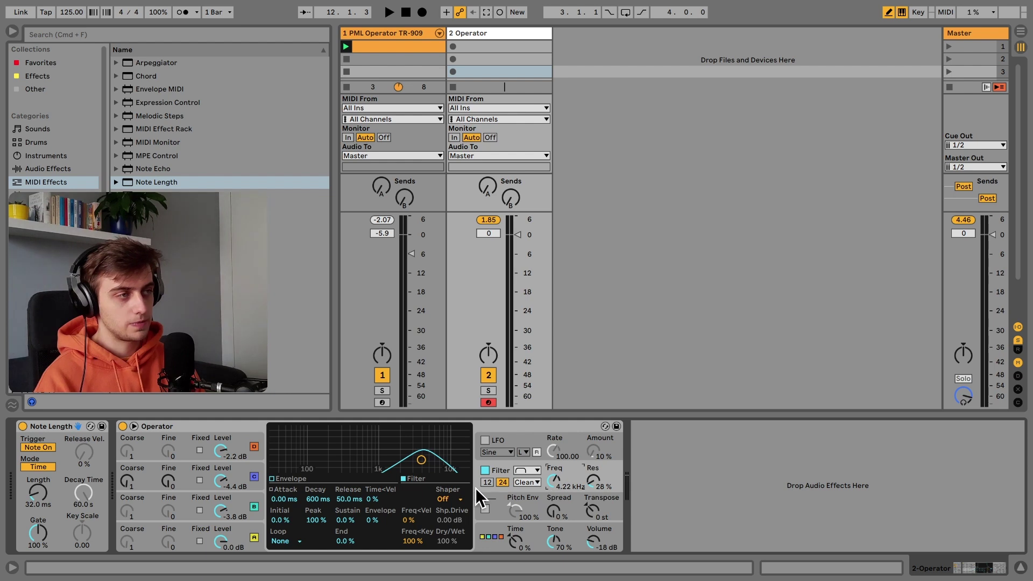
pyautogui.click(484, 483)
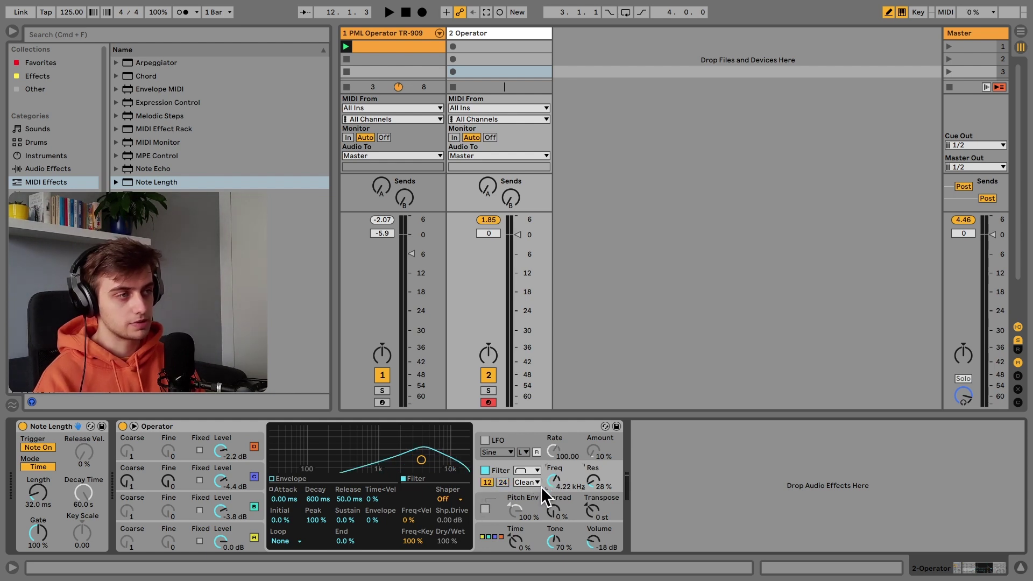
pyautogui.moveTo(421, 460); pyautogui.dragTo(397, 460)
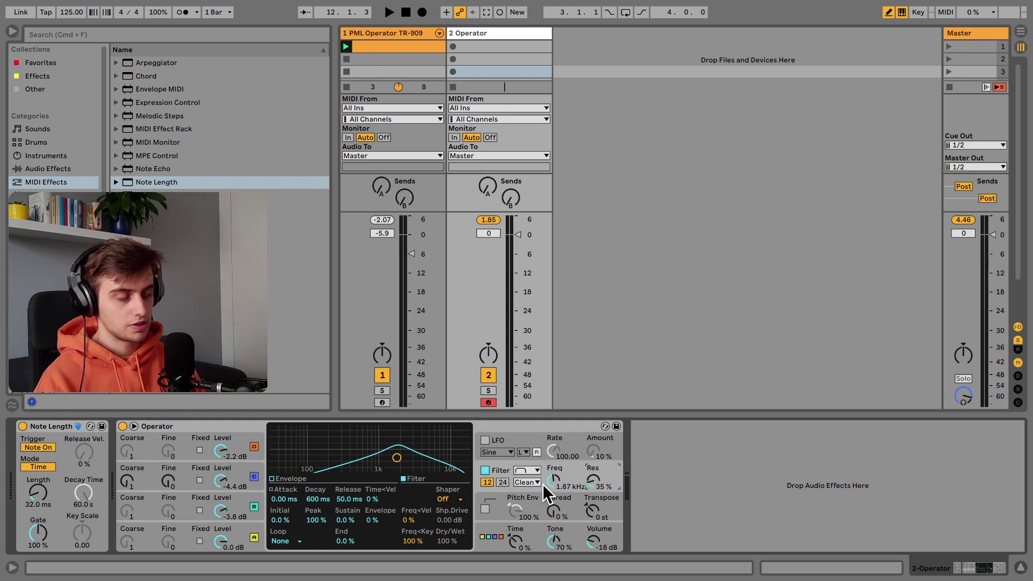
pyautogui.moveTo(544, 482)
pyautogui.mouseDown()
pyautogui.moveTo(544, 455)
pyautogui.moveTo(554, 491)
pyautogui.moveTo(544, 467)
pyautogui.mouseUp()
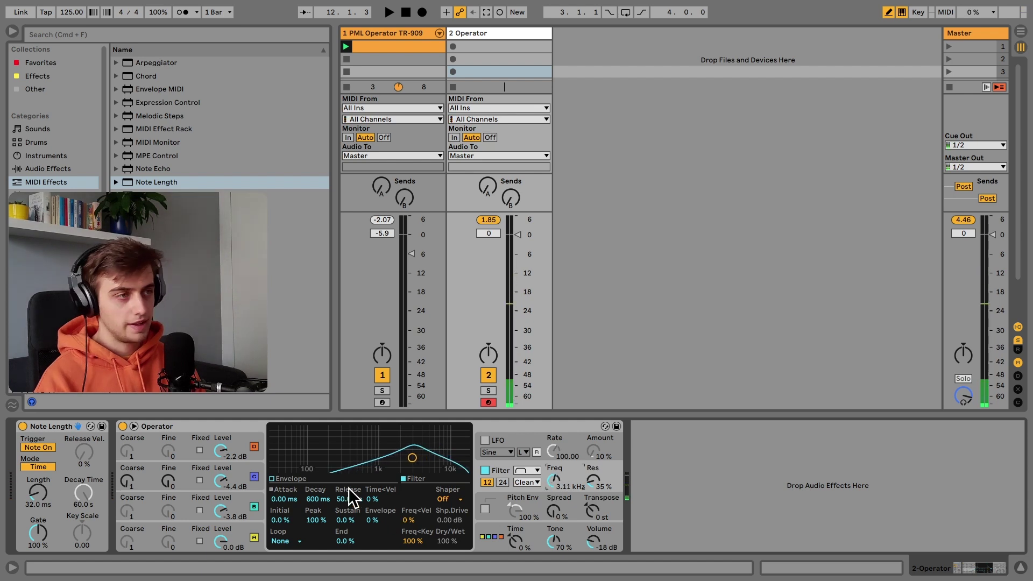
pyautogui.click(441, 499)
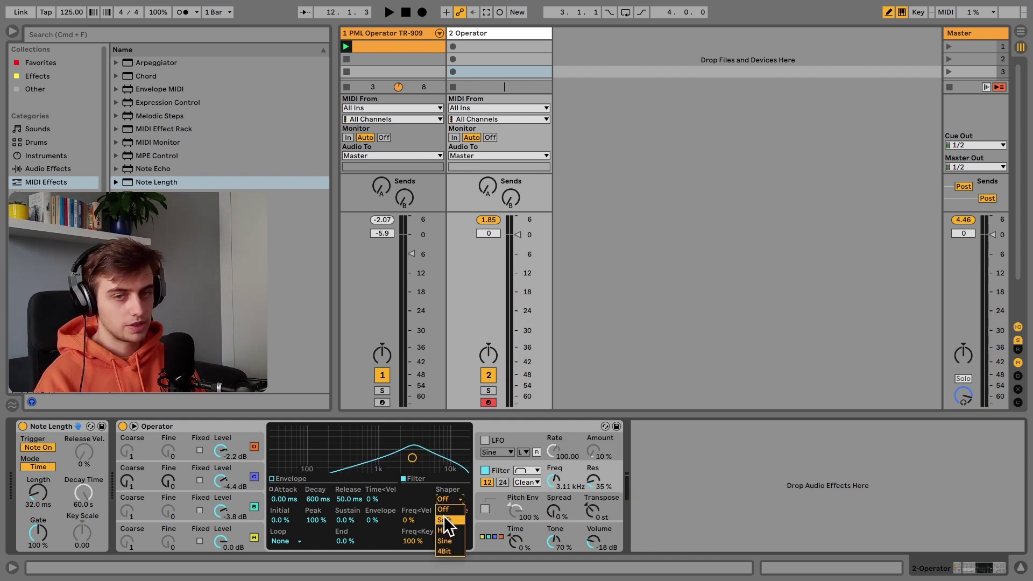
pyautogui.click(509, 495)
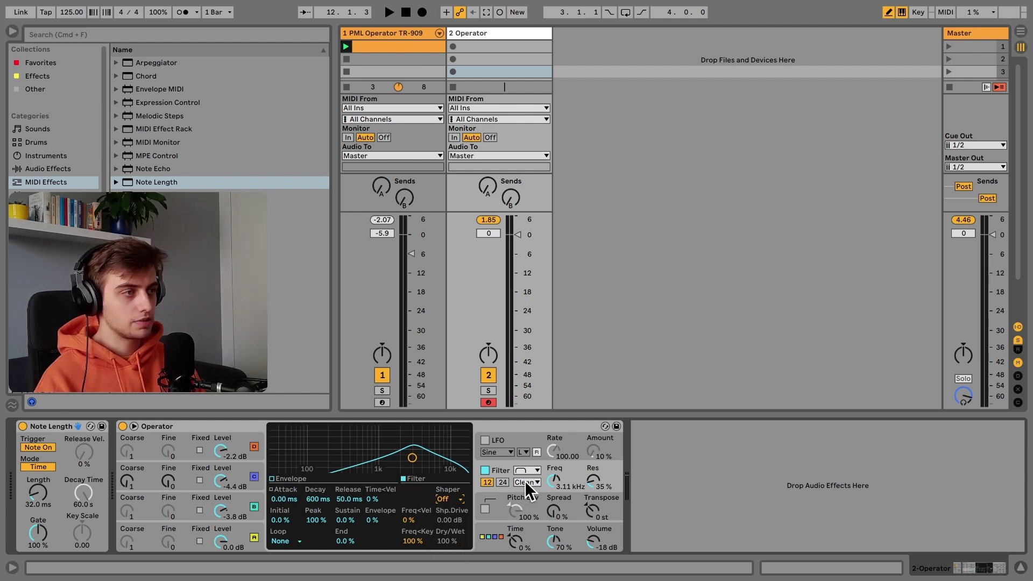
# - Set the Operator filter's circuit to OSR with drive about 5.81 dB, and raise Operator's volume to about -6.7 dB
pyautogui.click(526, 481)
pyautogui.click(524, 504)
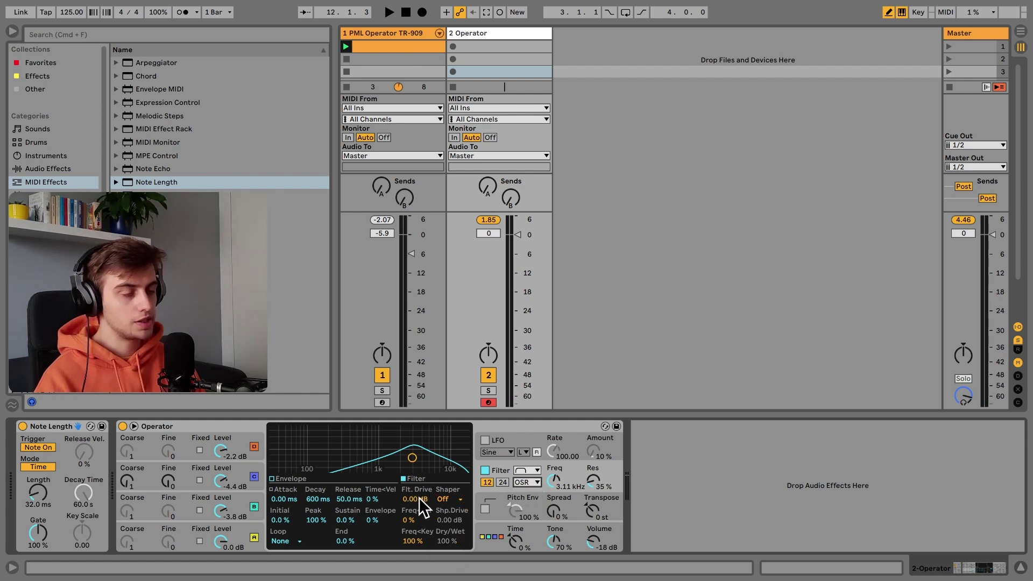
pyautogui.moveTo(419, 498); pyautogui.dragTo(418, 468)
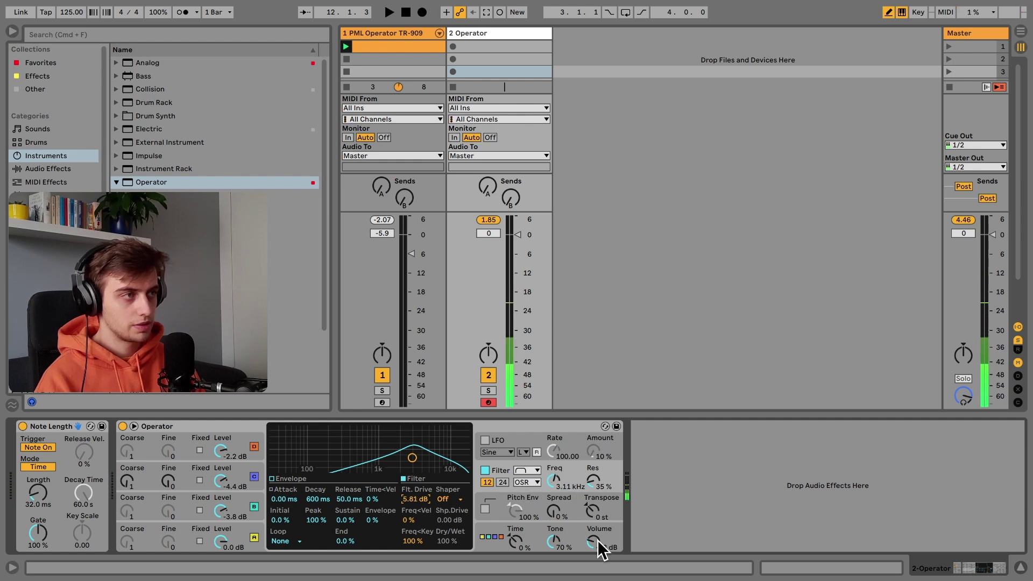
pyautogui.moveTo(601, 549); pyautogui.dragTo(601, 541)
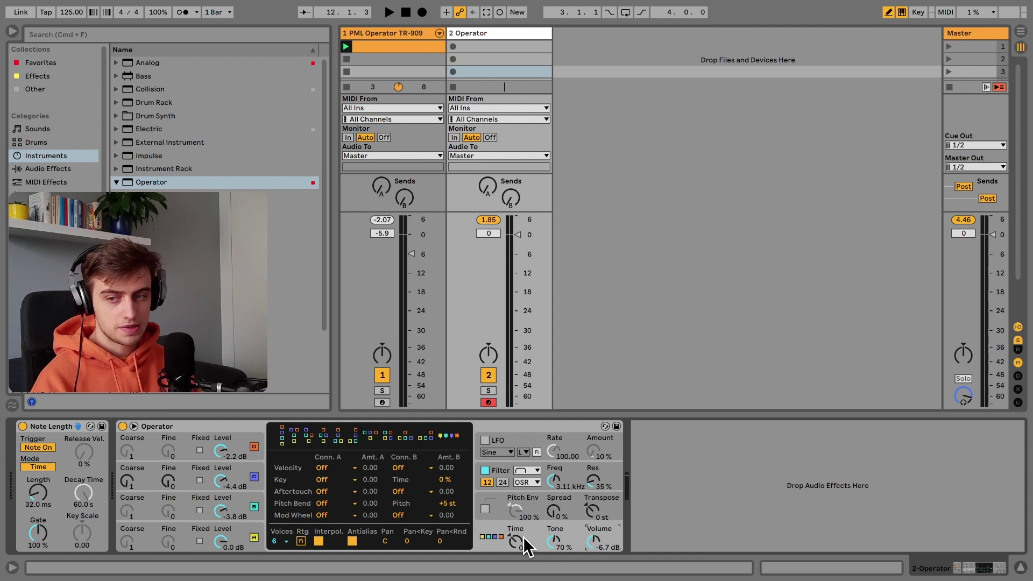
# - Try out Operator's Spread and Time controls while playing test notes
pyautogui.click(566, 513)
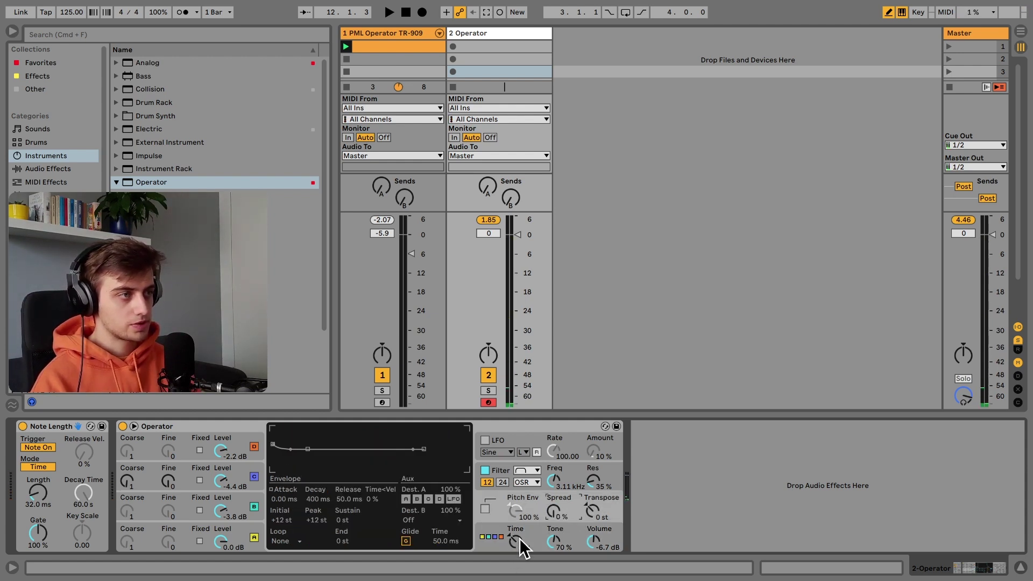
pyautogui.moveTo(517, 538)
pyautogui.mouseDown()
pyautogui.moveTo(518, 566)
pyautogui.moveTo(515, 525)
pyautogui.mouseUp()
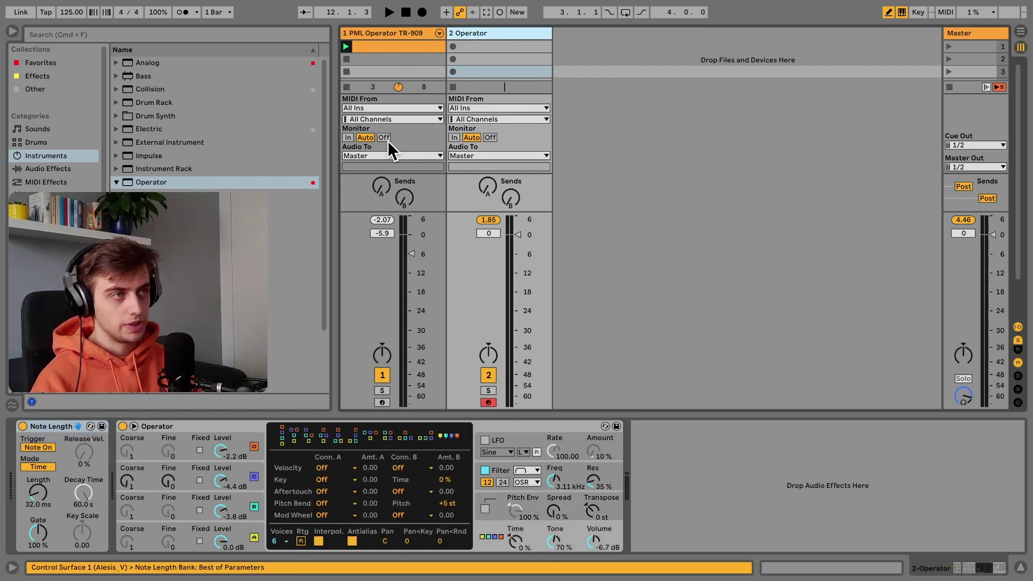
# - Copy the EQ Eight from the clap chain on the PML Operator TR-909 track to after Operator on the second track
pyautogui.click(408, 60)
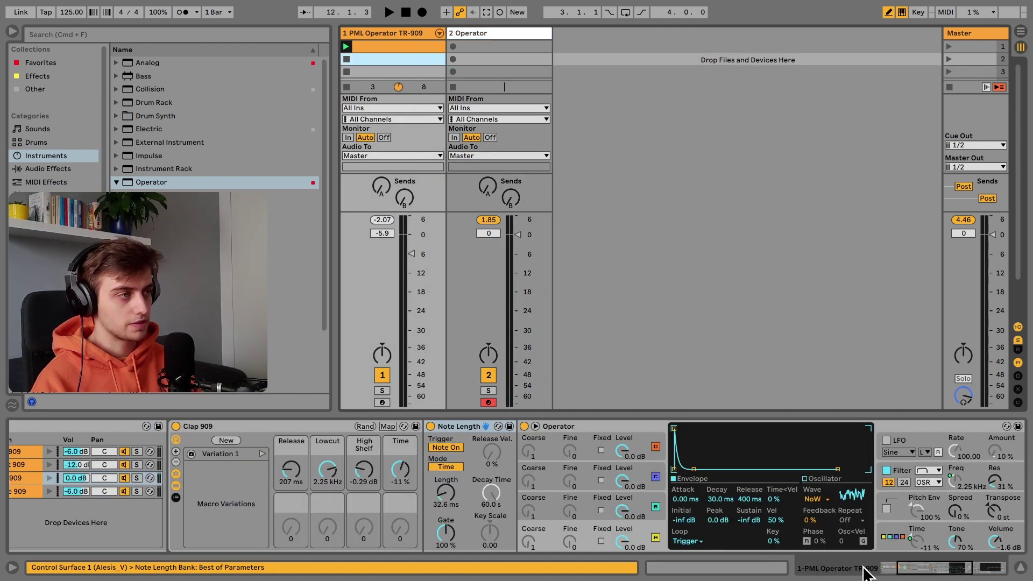
pyautogui.moveTo(898, 568); pyautogui.dragTo(948, 560)
pyautogui.click(784, 434)
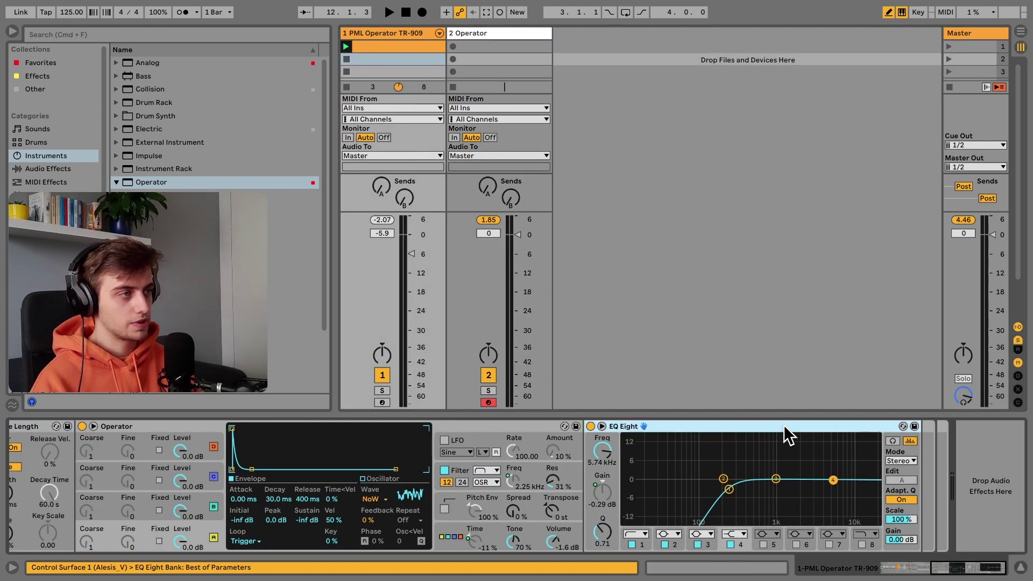
pyautogui.click(491, 51)
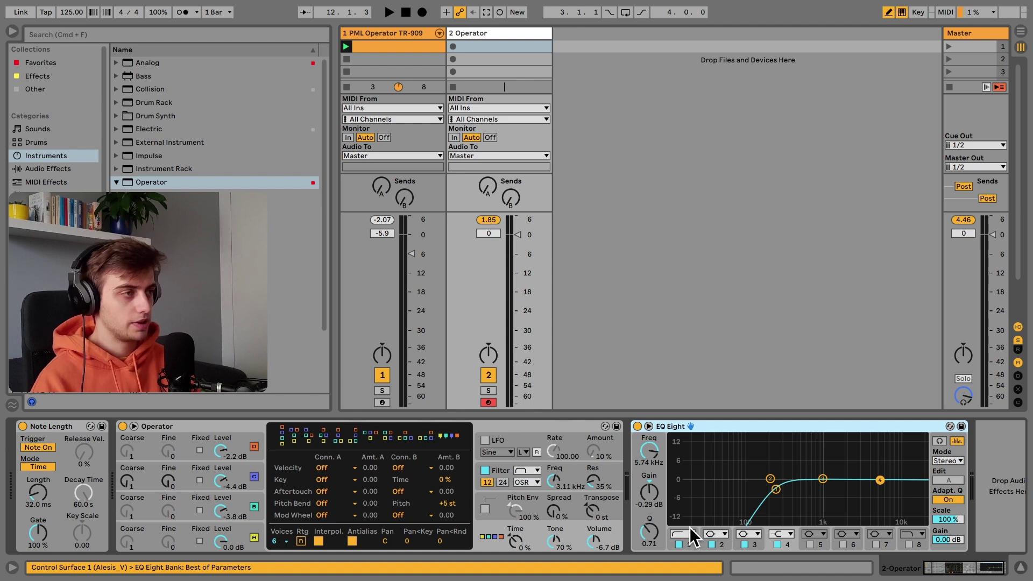
# - Set the copied EQ Eight's low-cut band 1 to about 415 Hz and Operator's filter frequency to about 4.67 kHz
pyautogui.click(679, 543)
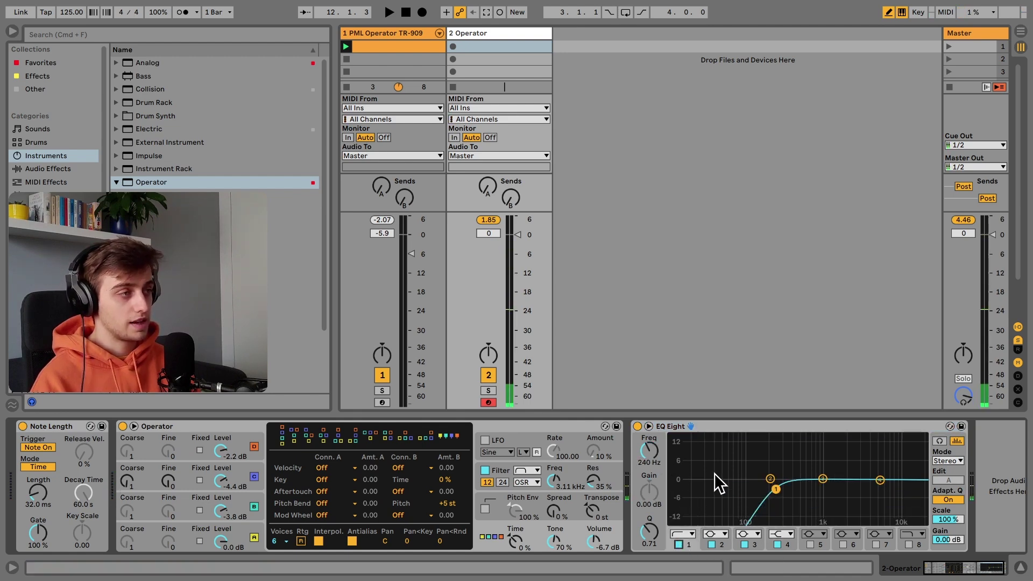
pyautogui.moveTo(652, 454); pyautogui.dragTo(653, 442)
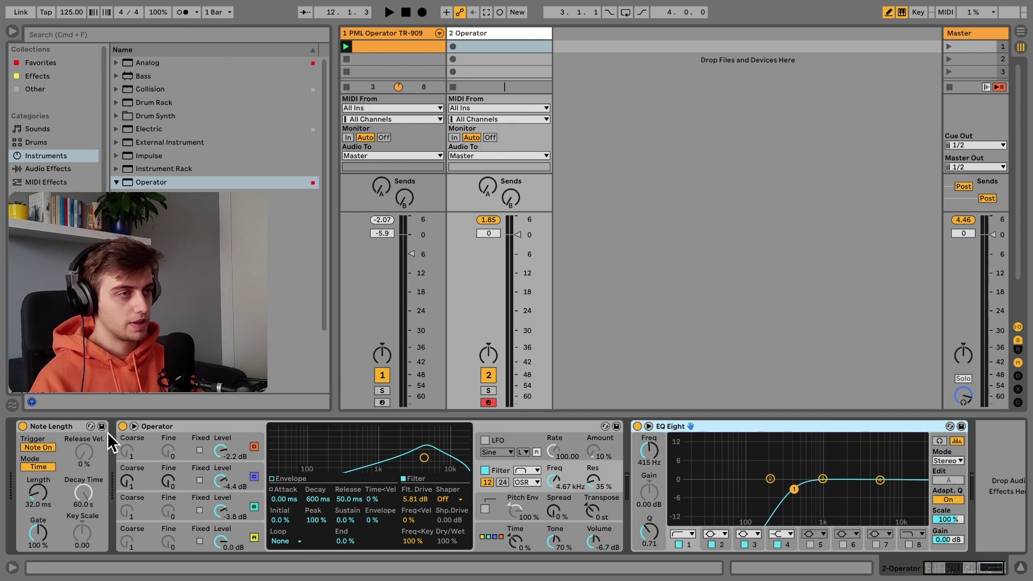
# - Group Note Length, Operator and EQ Eight into an Instrument Rack and show its macro controls
pyautogui.click(78, 429)
pyautogui.press('super+g')
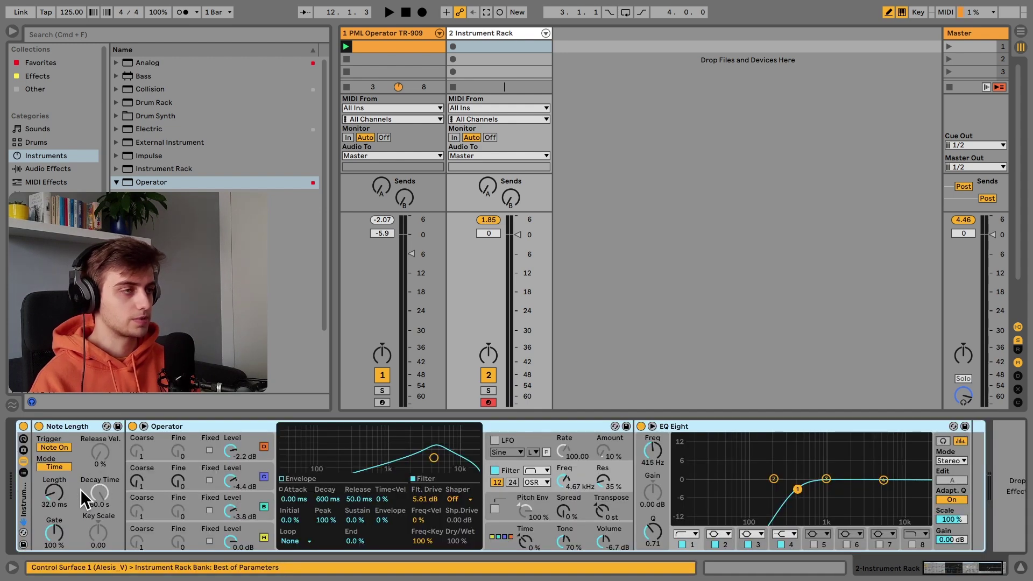
pyautogui.click(24, 450)
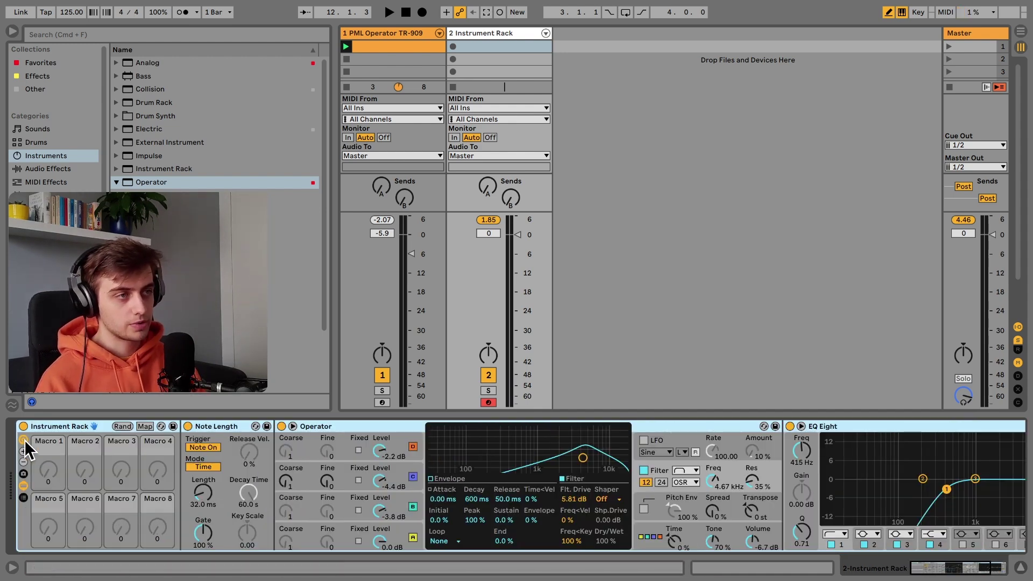
# - Map Operator's Spread to Macro 1 and its Time to Macro 2 of the rack
pyautogui.click(145, 427)
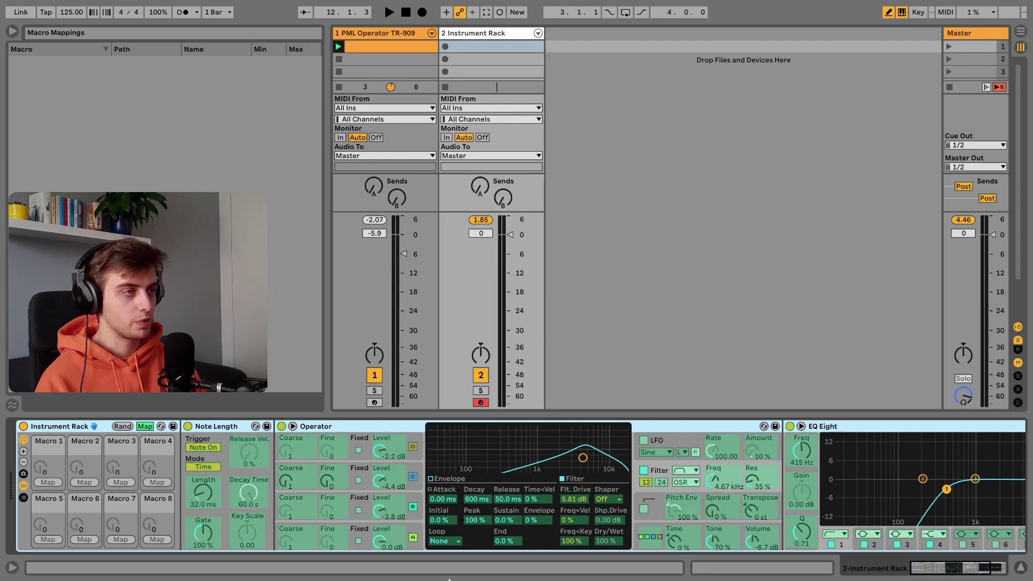
pyautogui.click(724, 511)
pyautogui.click(48, 482)
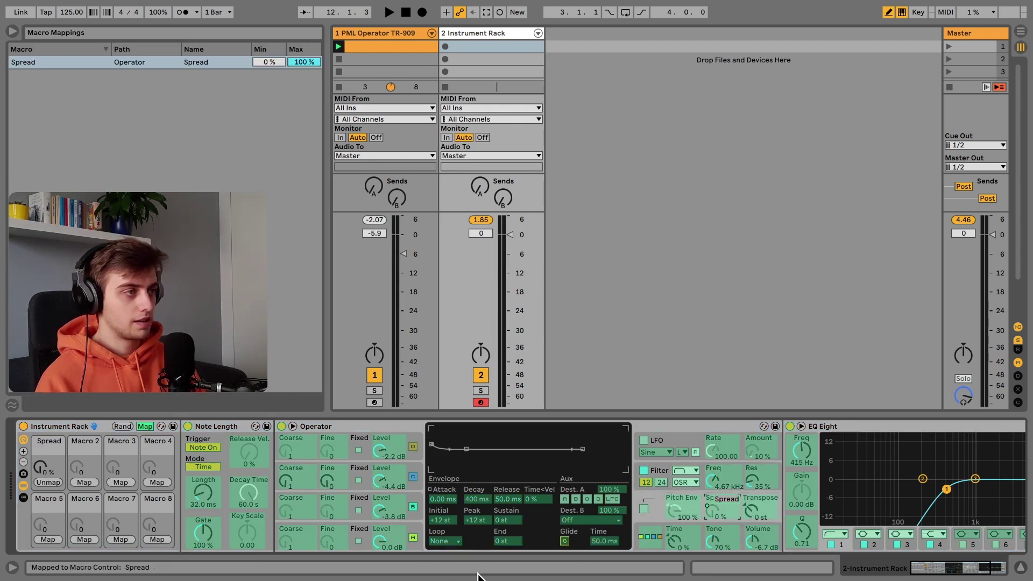
pyautogui.click(674, 539)
pyautogui.click(85, 482)
# - Map EQ Eight's band 1 frequency to Macro 3 and Operator's filter frequency to Macro 4, and finish mapping
pyautogui.click(802, 450)
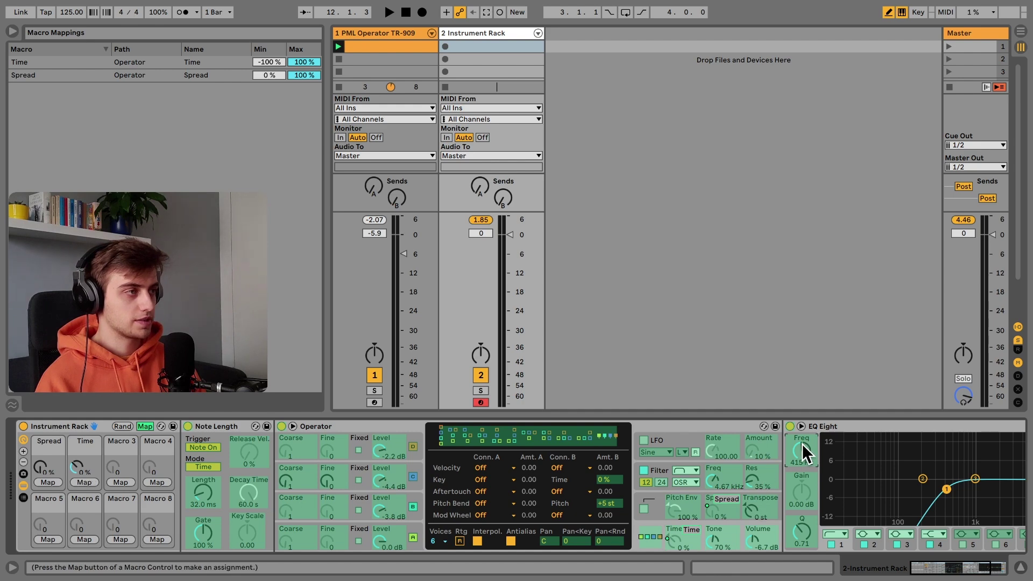
pyautogui.click(120, 482)
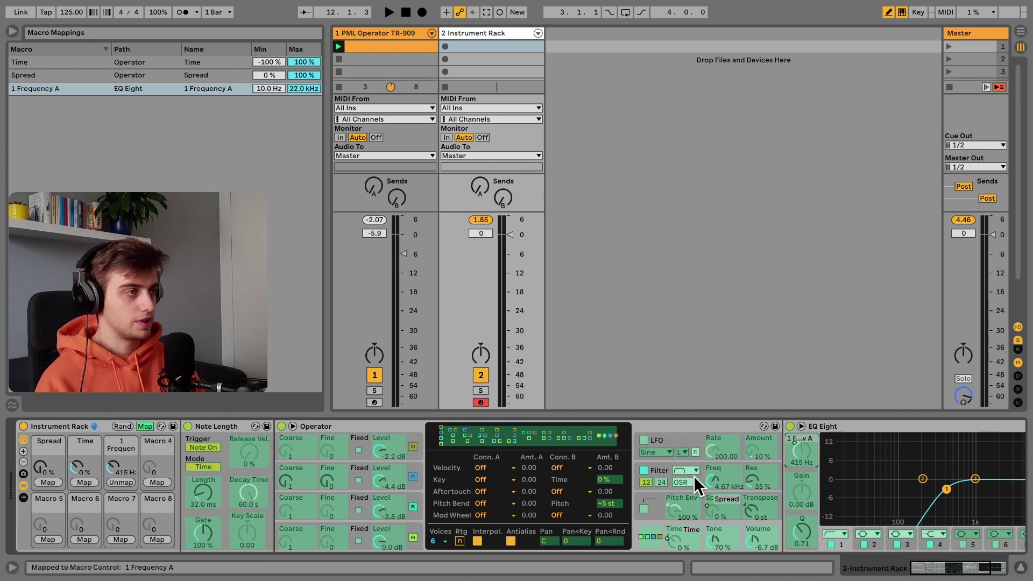
pyautogui.click(709, 476)
pyautogui.click(156, 482)
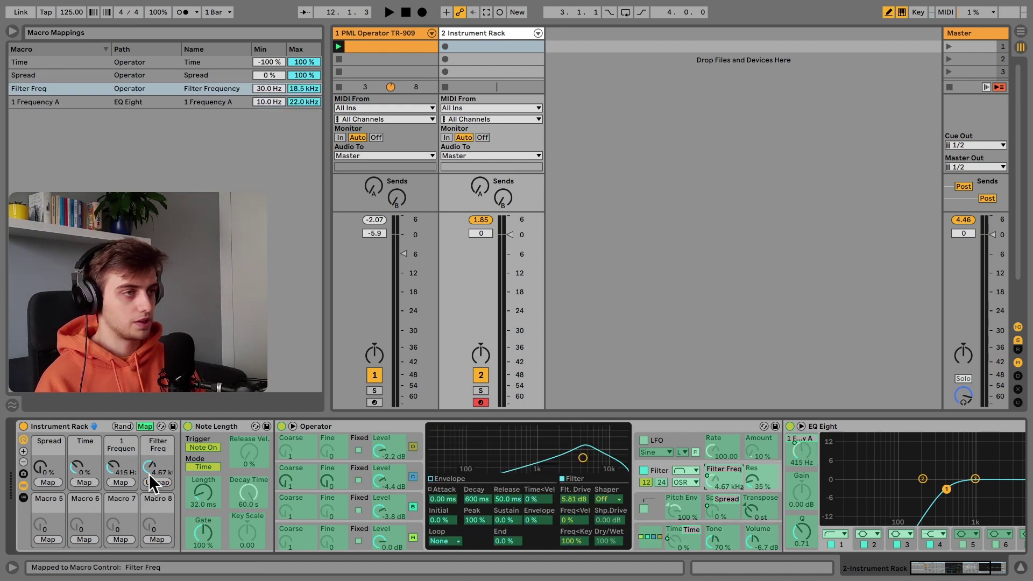
pyautogui.click(145, 427)
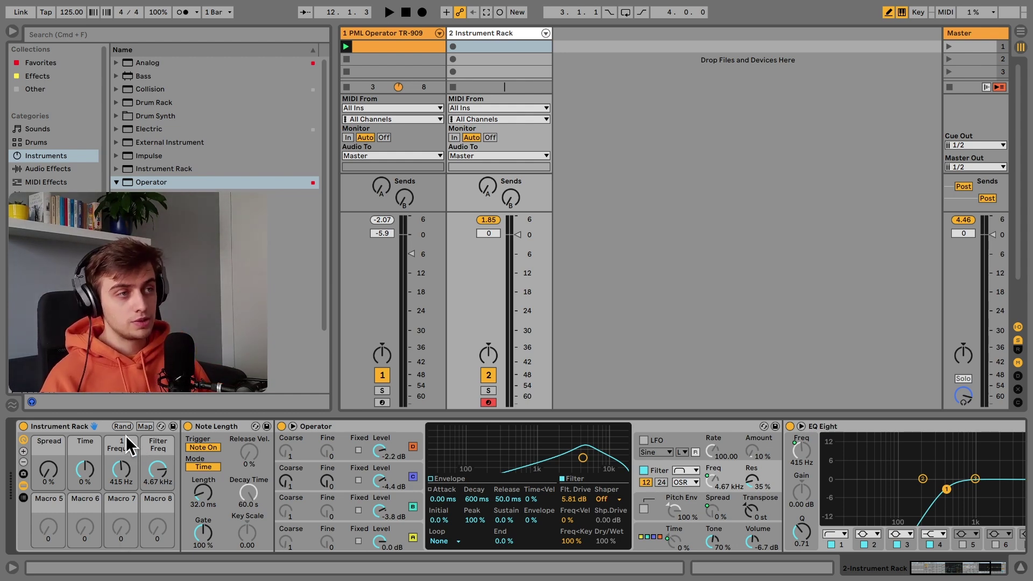
pyautogui.click(142, 425)
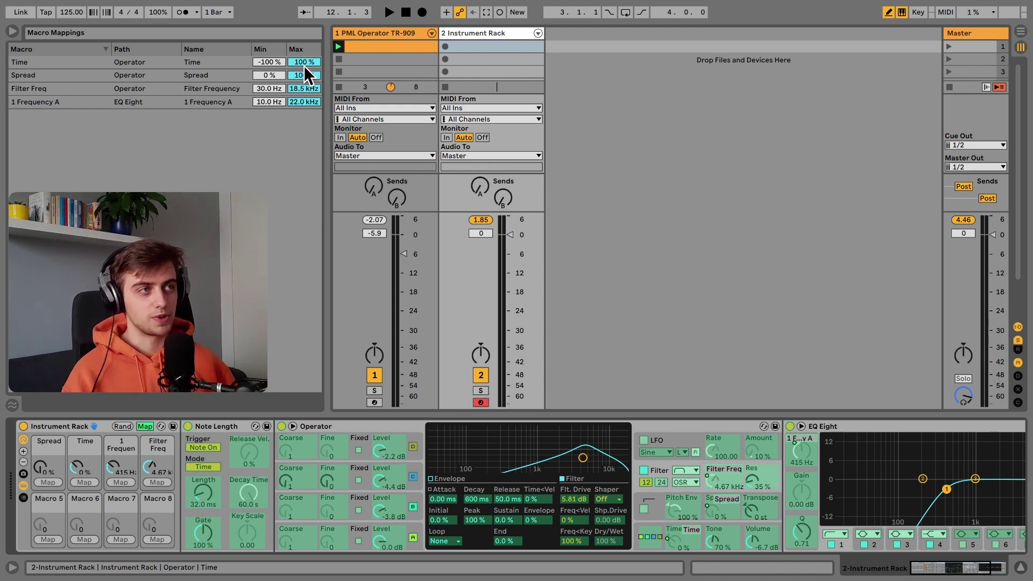
pyautogui.click(146, 426)
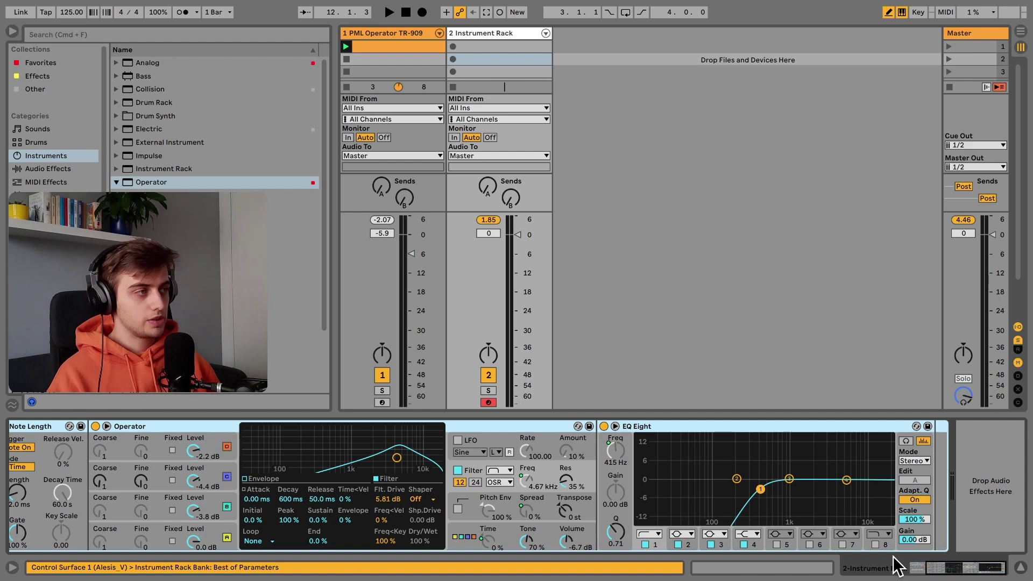
# - Raise the gain of EQ Eight's high-shelf band 4 to about 4.05 dB and map its frequency to Macro 5
pyautogui.click(754, 543)
pyautogui.moveTo(615, 492); pyautogui.dragTo(616, 463)
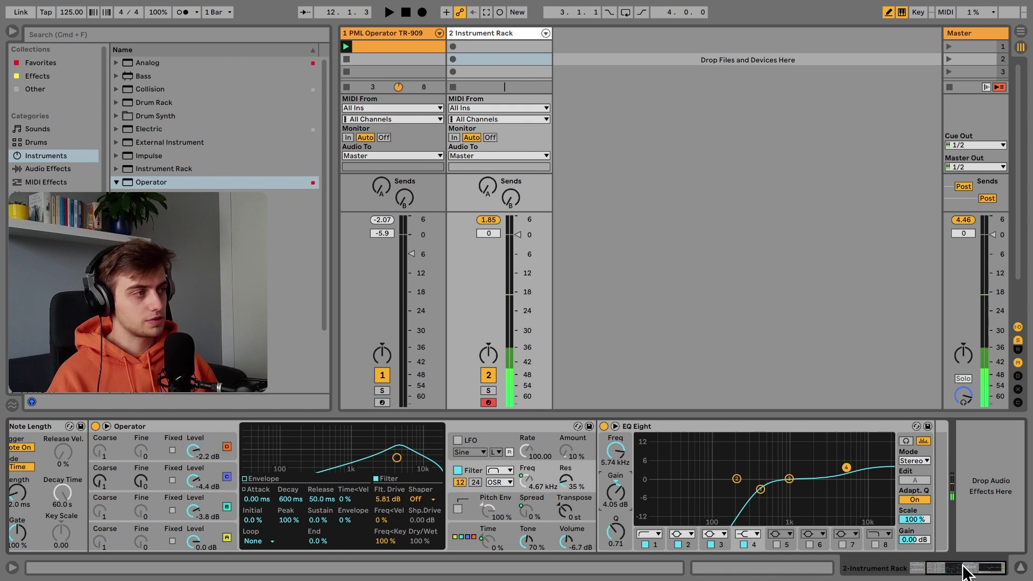
pyautogui.moveTo(966, 568); pyautogui.dragTo(936, 568)
pyautogui.click(145, 426)
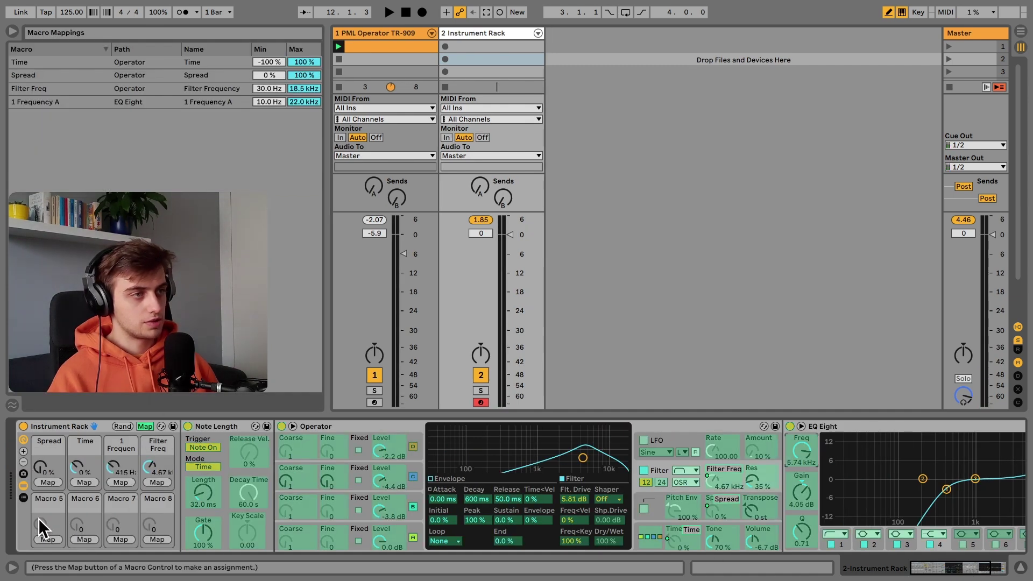
pyautogui.click(44, 537)
pyautogui.click(145, 427)
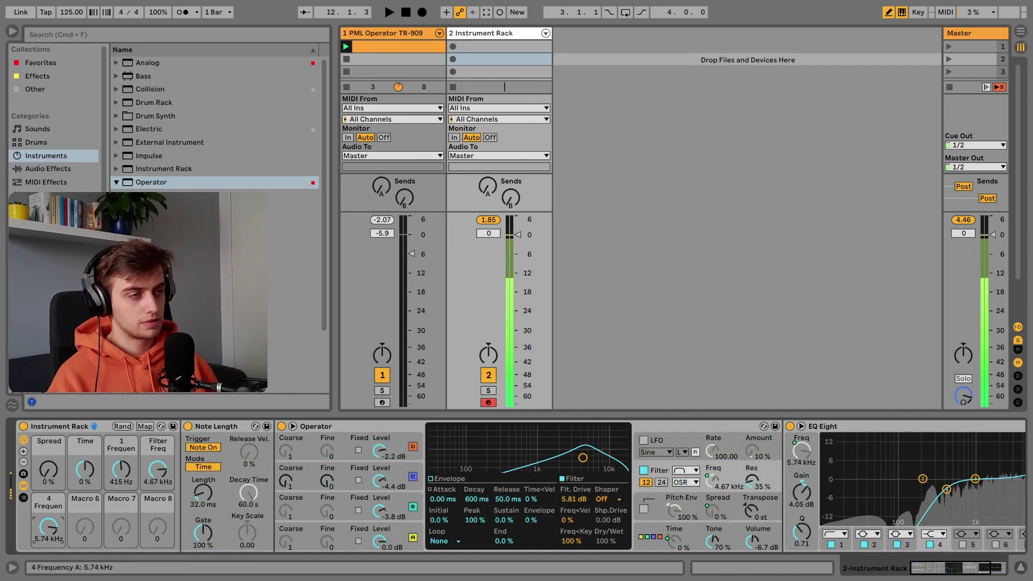